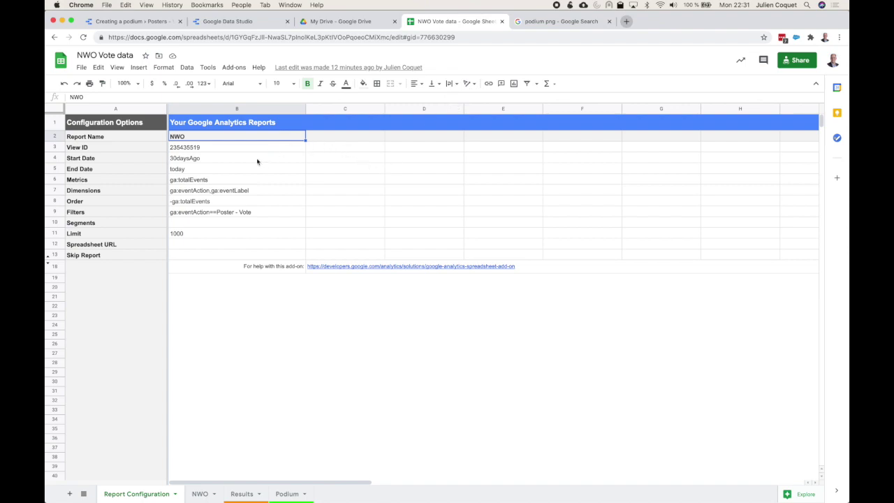
Review the report configuration's ga:totalEvents metric, vote dimensions and -ga:totalEvents sort order in B6–B8.
{"action": "left_click", "coordinate": [203, 181]}
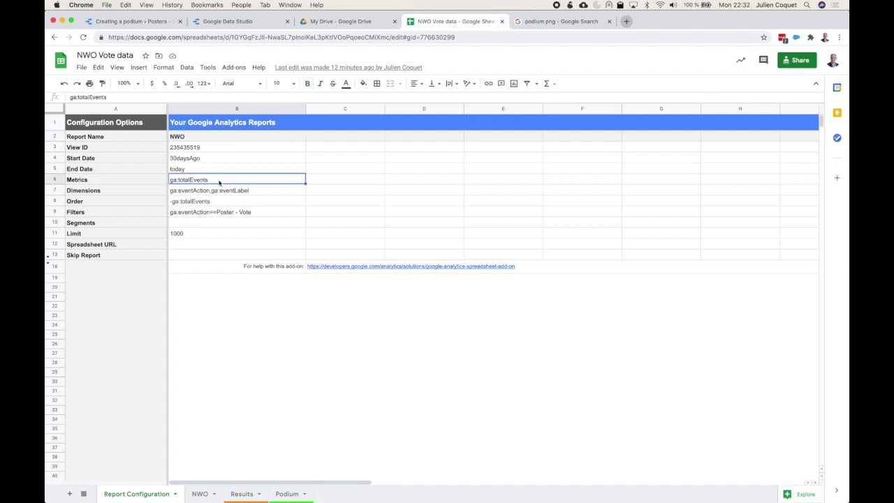
{"action": "left_click", "coordinate": [203, 192]}
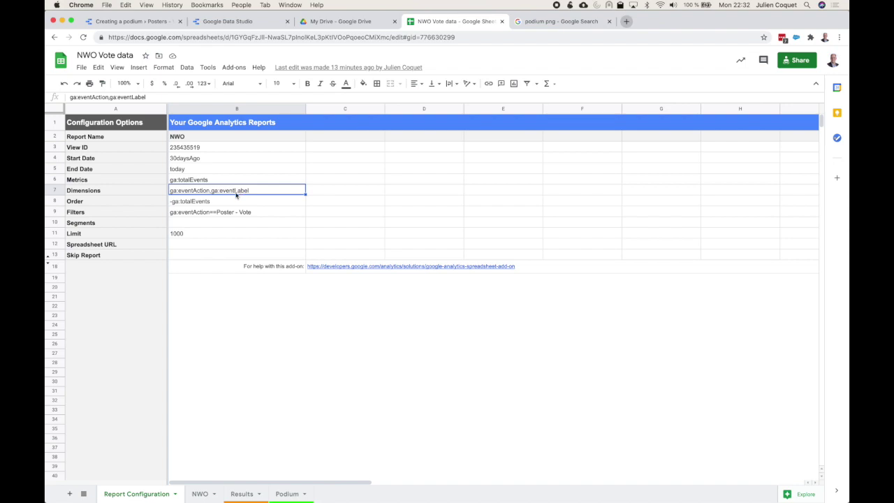
{"action": "left_click", "coordinate": [216, 202]}
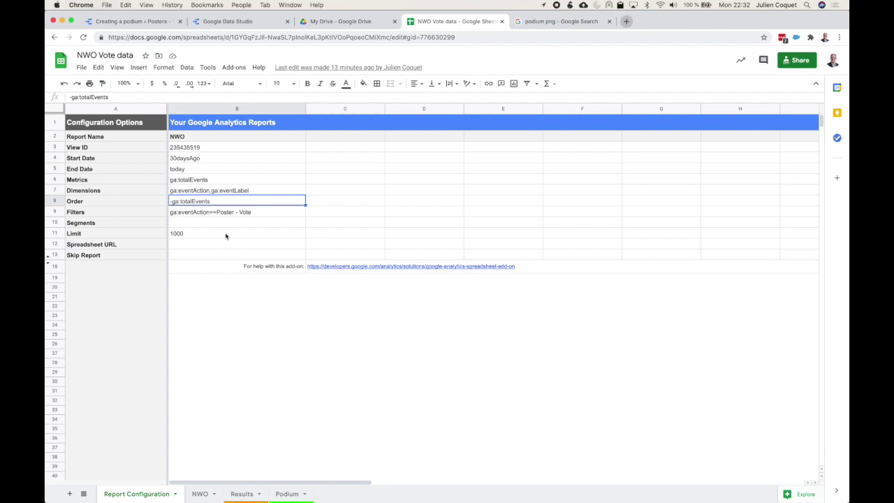
{"action": "left_click", "coordinate": [239, 67]}
Dismiss the Google Analytics add-on options and view the NWO results, then the Results sheet.
{"action": "mouse_move", "coordinate": [249, 122]}
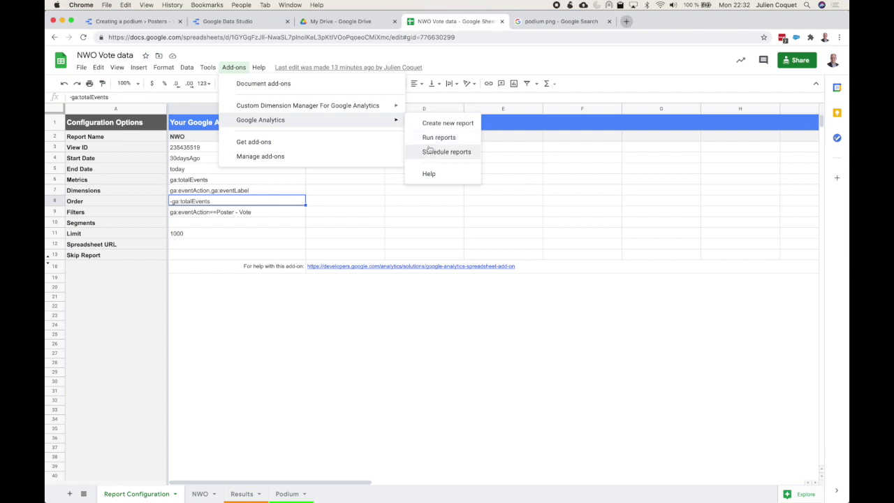
{"action": "left_click", "coordinate": [351, 204]}
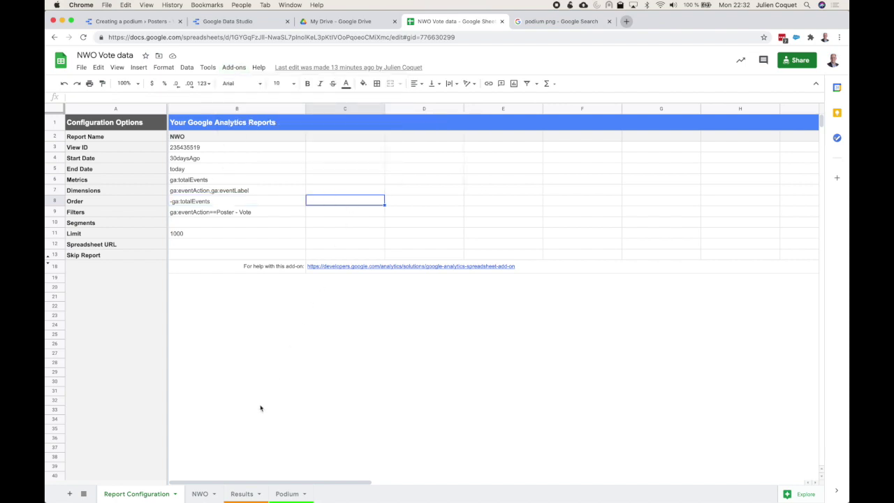
{"action": "left_click", "coordinate": [203, 494]}
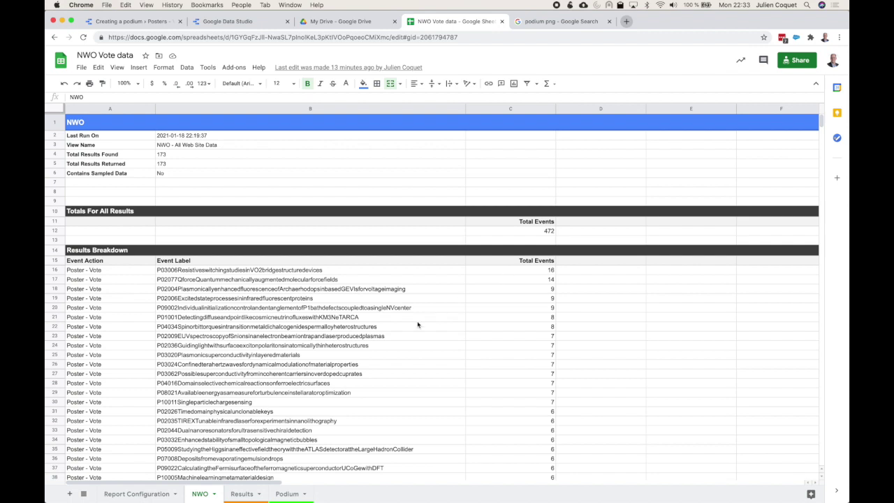
{"action": "left_click", "coordinate": [242, 494]}
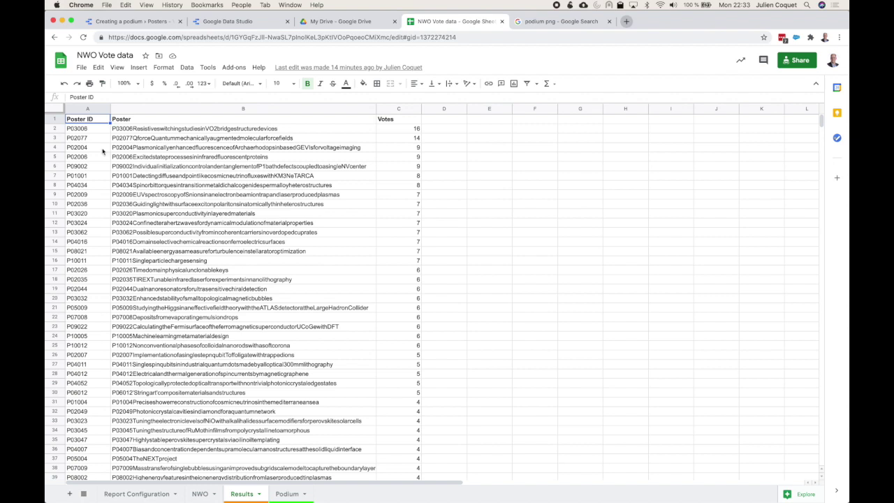
Inspect the REGEXEXTRACT Poster ID formula in A2 of the Results sheet, resetting the zoom afterwards.
{"action": "left_click", "coordinate": [88, 130]}
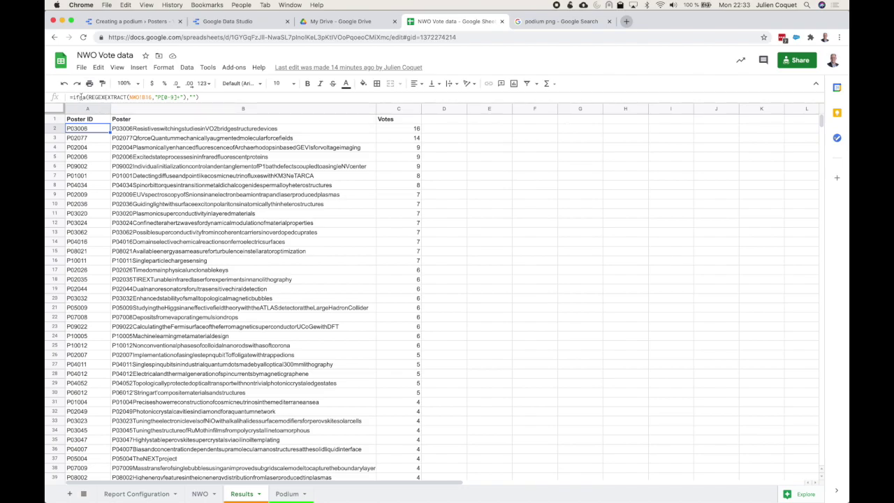
{"action": "scroll", "coordinate": [105, 98], "scroll_direction": "up", "scroll_amount": 5}
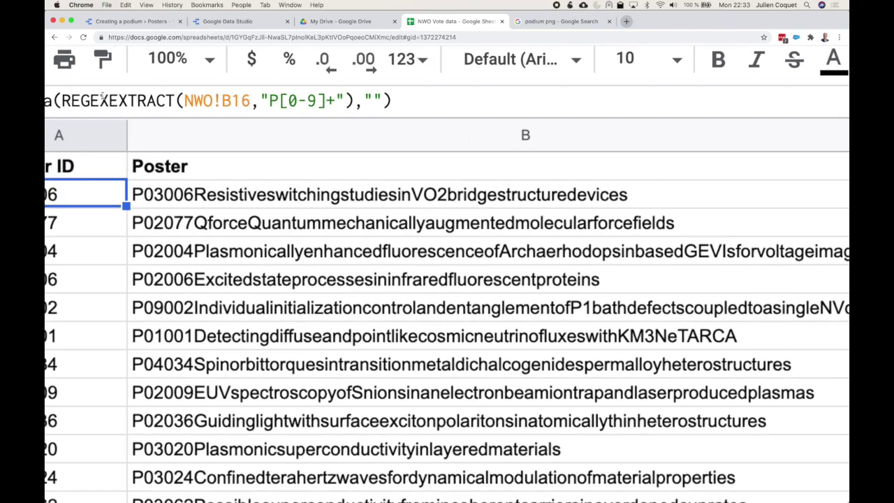
{"action": "scroll", "coordinate": [105, 98], "scroll_direction": "left", "scroll_amount": 4}
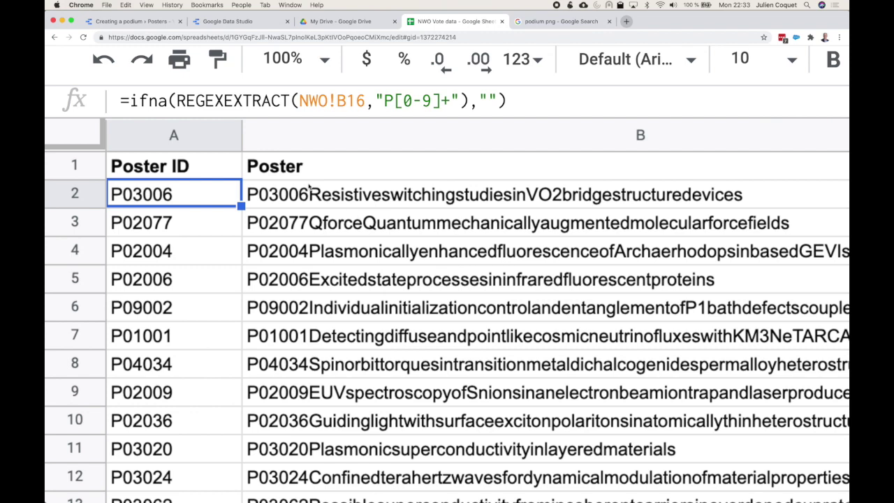
{"action": "scroll", "coordinate": [309, 186], "scroll_direction": "down", "scroll_amount": 1}
{"action": "scroll", "coordinate": [310, 186], "scroll_direction": "down", "scroll_amount": 3}
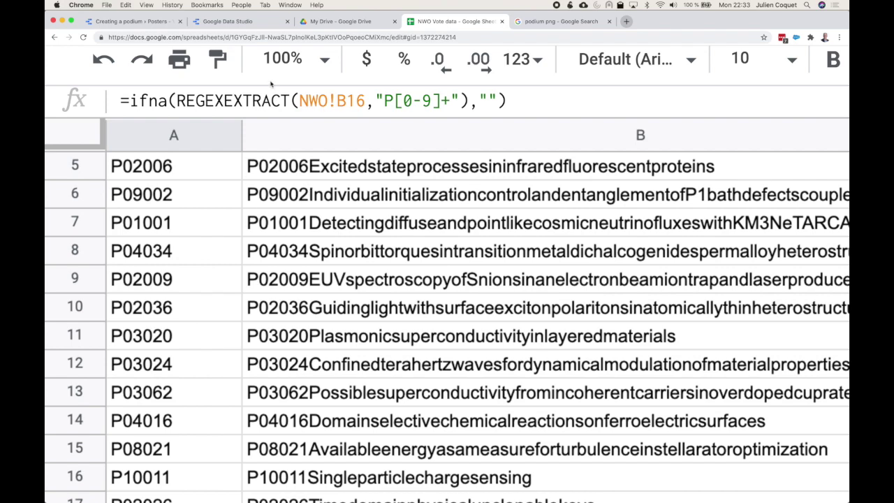
{"action": "key", "text": "super+0"}
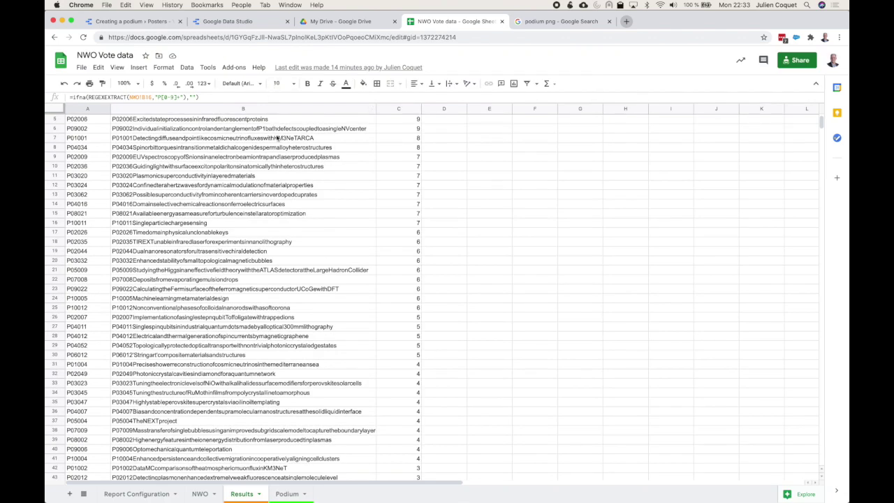
{"action": "scroll", "coordinate": [277, 143], "scroll_direction": "up", "scroll_amount": 4}
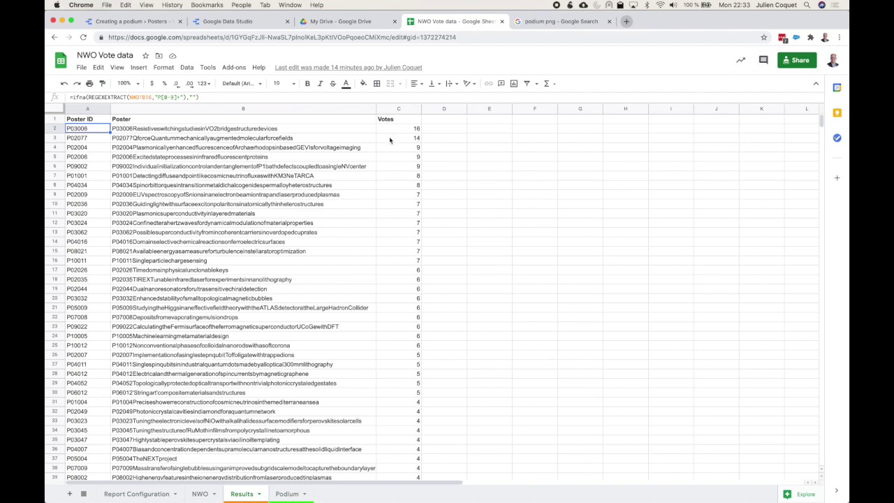
{"action": "left_click", "coordinate": [287, 495]}
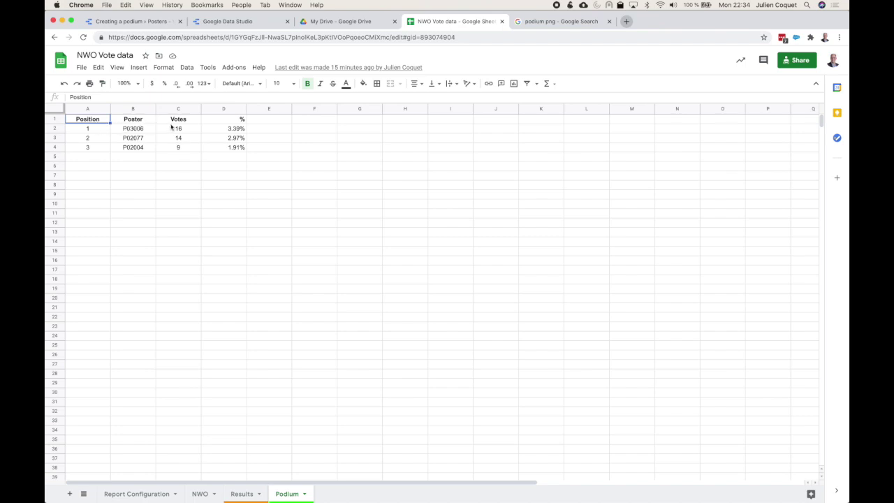
Inspect the Podium table's position, Poster ID, vote count and percentage-of-total formulas for first place.
{"action": "left_click", "coordinate": [241, 120]}
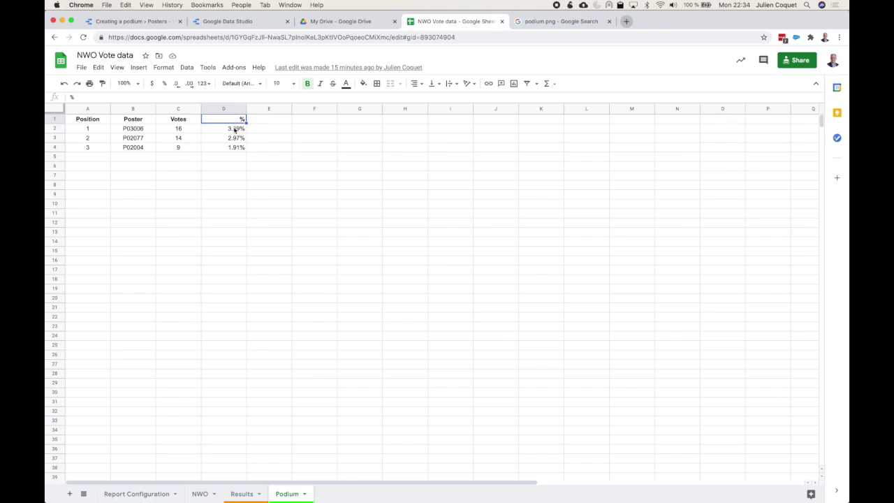
{"action": "left_click", "coordinate": [186, 130]}
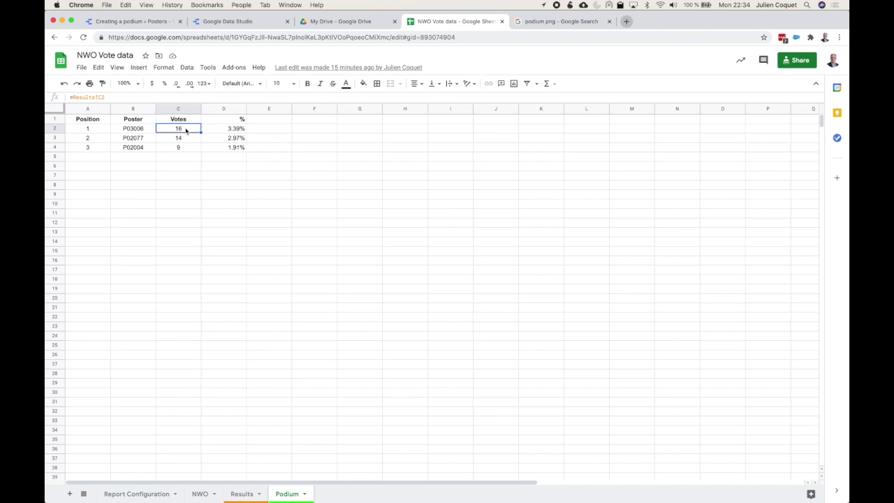
{"action": "left_click", "coordinate": [98, 129]}
{"action": "left_click", "coordinate": [134, 132]}
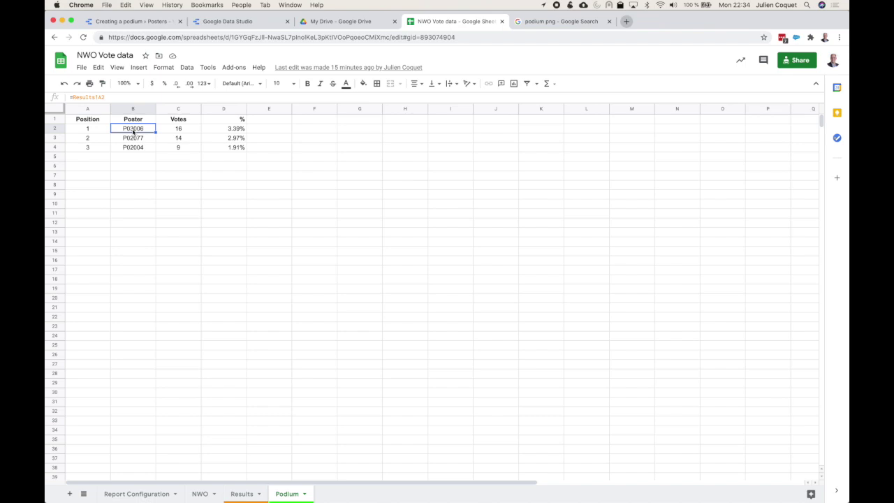
{"action": "left_click", "coordinate": [190, 129]}
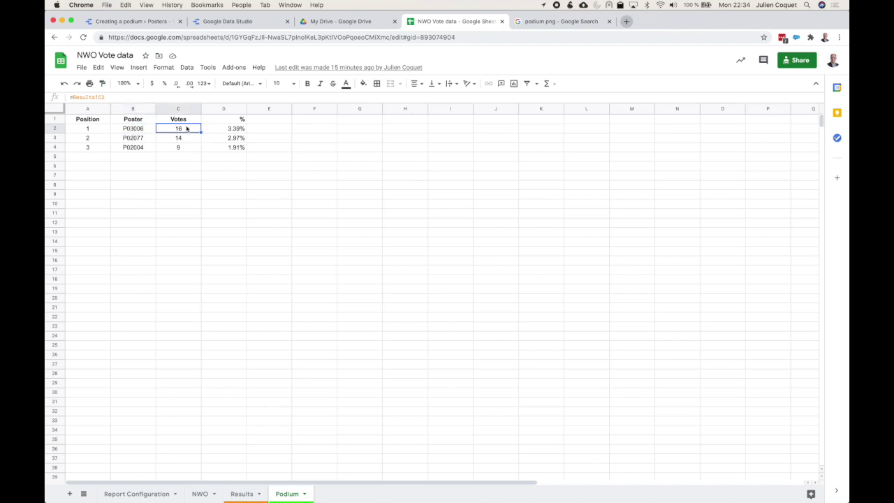
{"action": "left_click", "coordinate": [238, 128]}
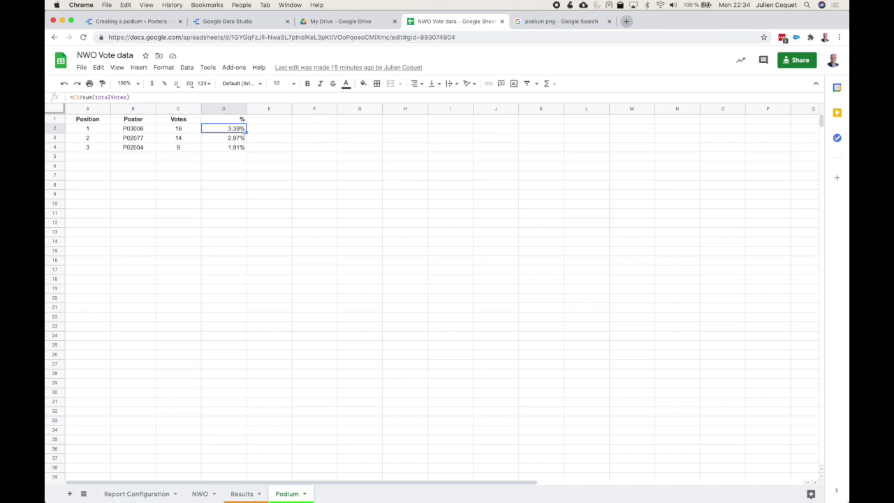
{"action": "left_click", "coordinate": [265, 122]}
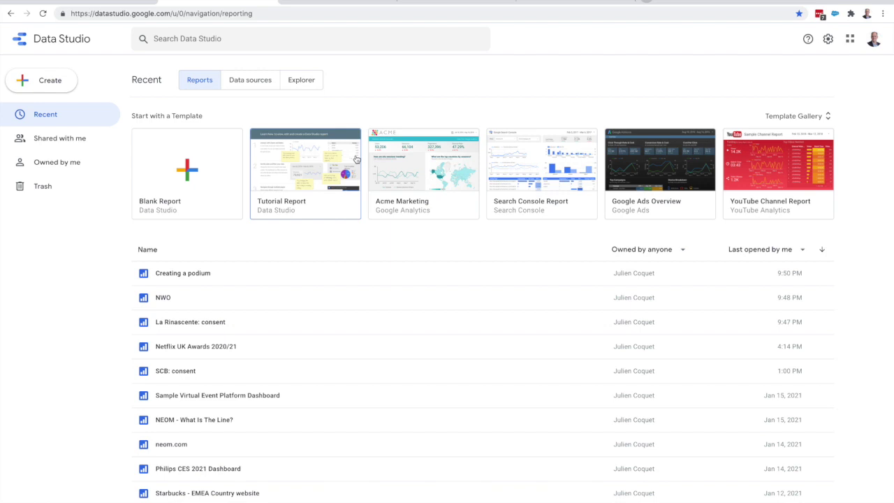
{"action": "left_click", "coordinate": [48, 79]}
Connect a new Google Sheets data source to the Podium worksheet of NWO Vote data.
{"action": "left_click", "coordinate": [51, 128]}
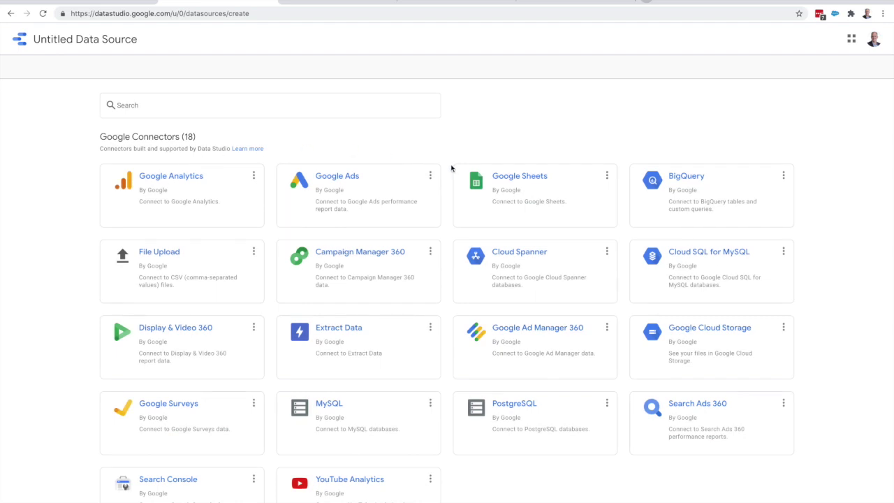
{"action": "left_click", "coordinate": [517, 179]}
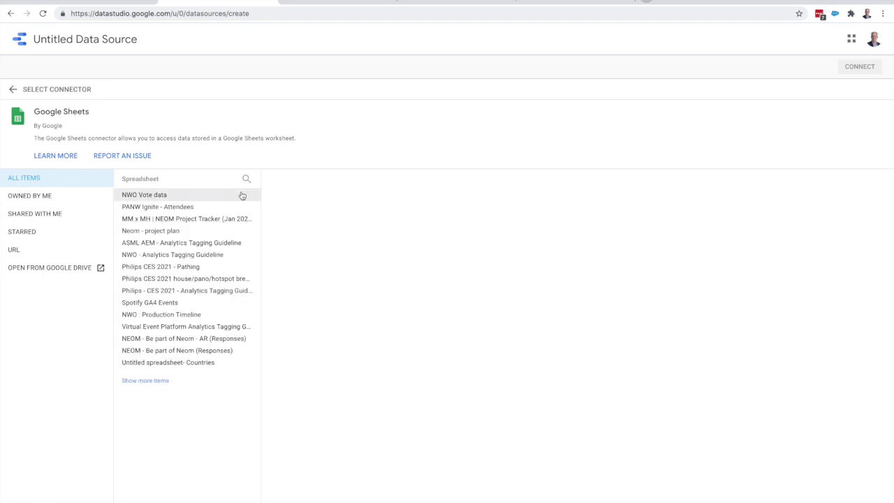
{"action": "left_click", "coordinate": [197, 195]}
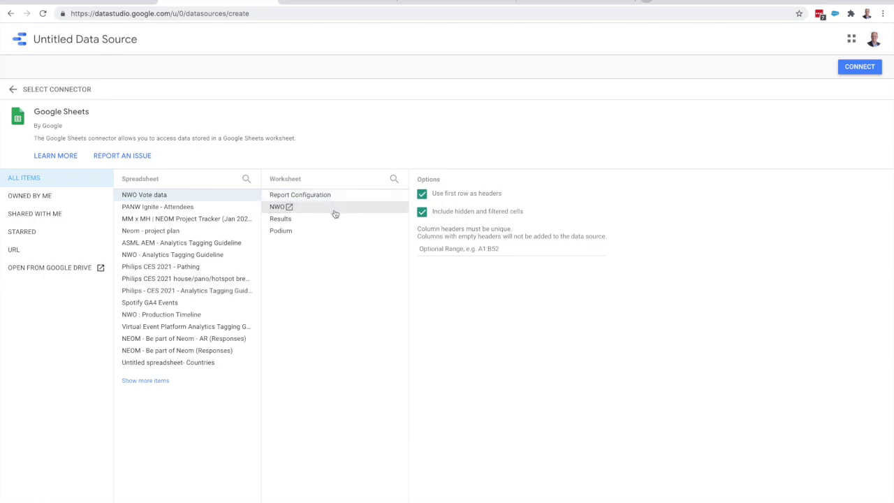
{"action": "left_click", "coordinate": [336, 213]}
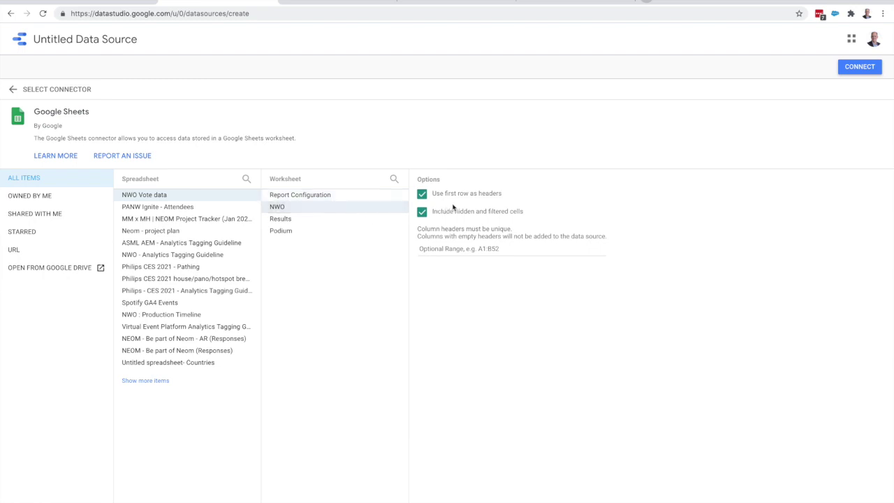
{"action": "left_click", "coordinate": [283, 234]}
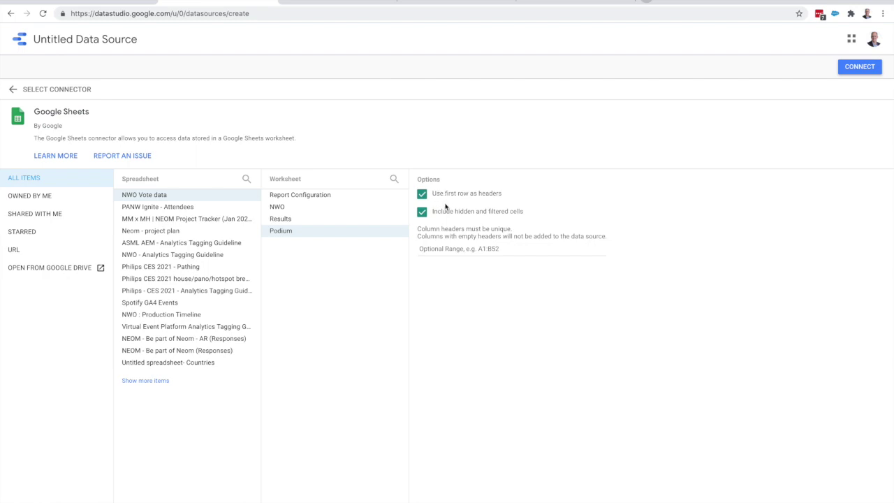
{"action": "left_click", "coordinate": [862, 67]}
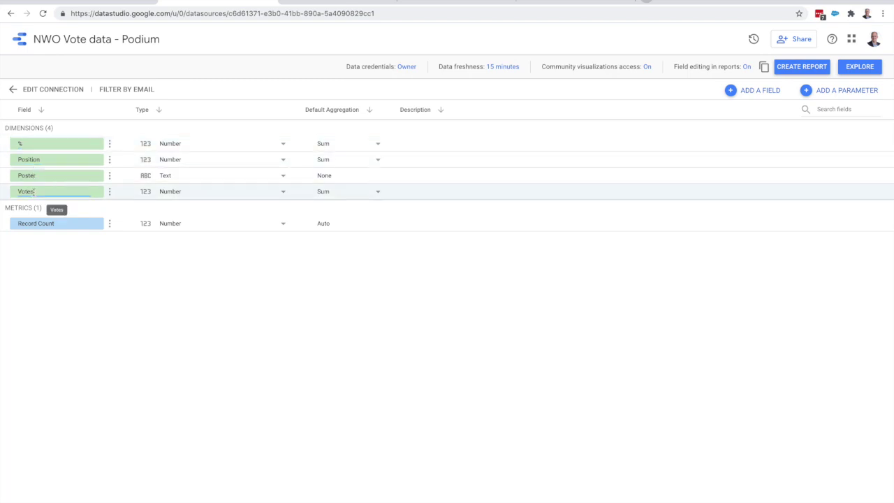
Rename the % field to pctage.
{"action": "left_click", "coordinate": [29, 143]}
{"action": "type", "text": "pct"}
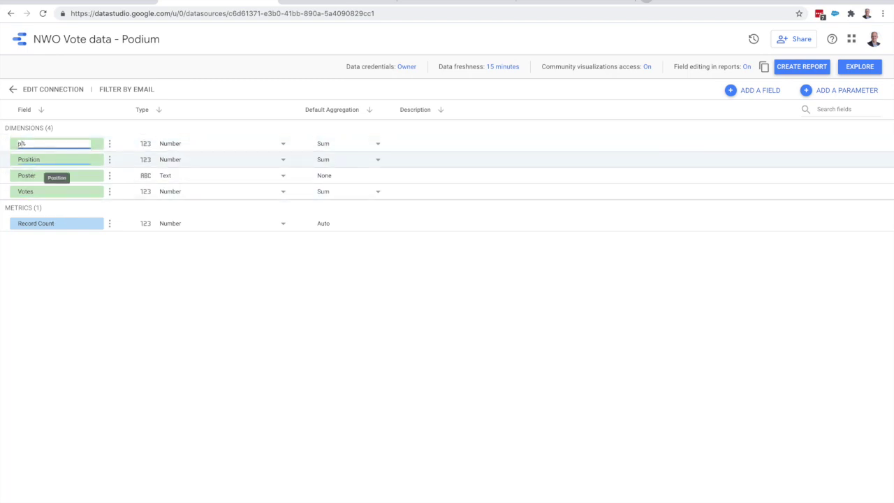
{"action": "type", "text": "age"}
{"action": "key", "text": "Delete"}
{"action": "left_click", "coordinate": [21, 263]}
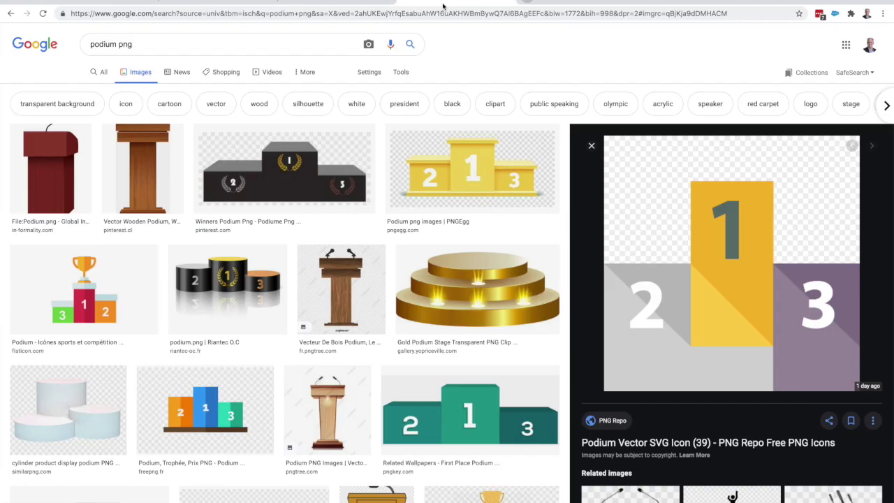
Get the 1-2-3 podium picture from the 'podium png' image search and return to the report.
{"action": "left_click", "coordinate": [443, 6]}
{"action": "left_click", "coordinate": [119, 3]}
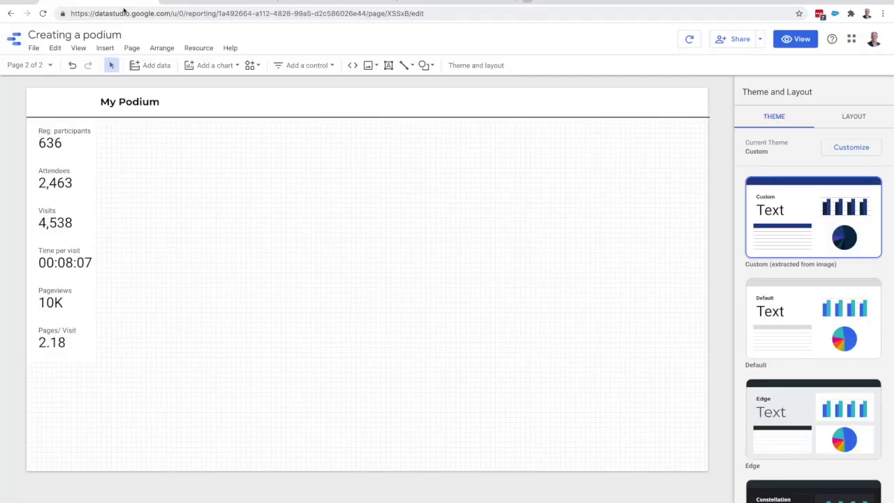
{"action": "left_click", "coordinate": [106, 48]}
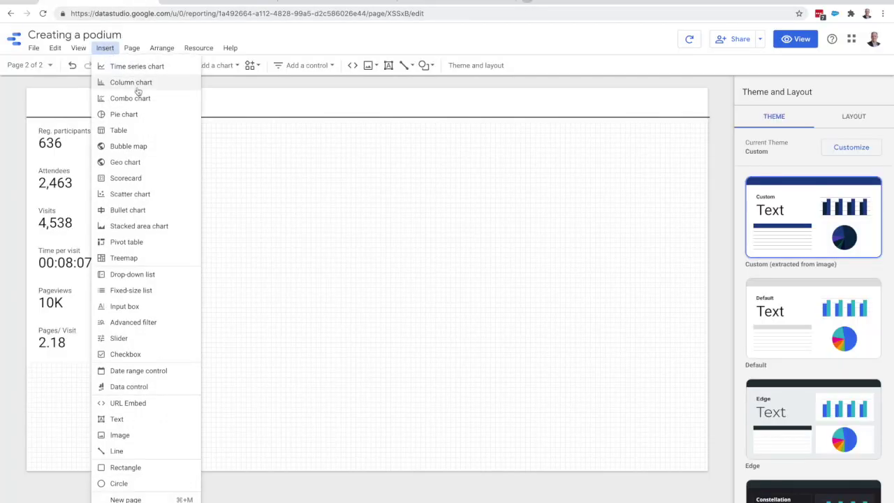
Insert an image box and upload the podium jpg from the Downloads folder.
{"action": "left_click", "coordinate": [139, 436]}
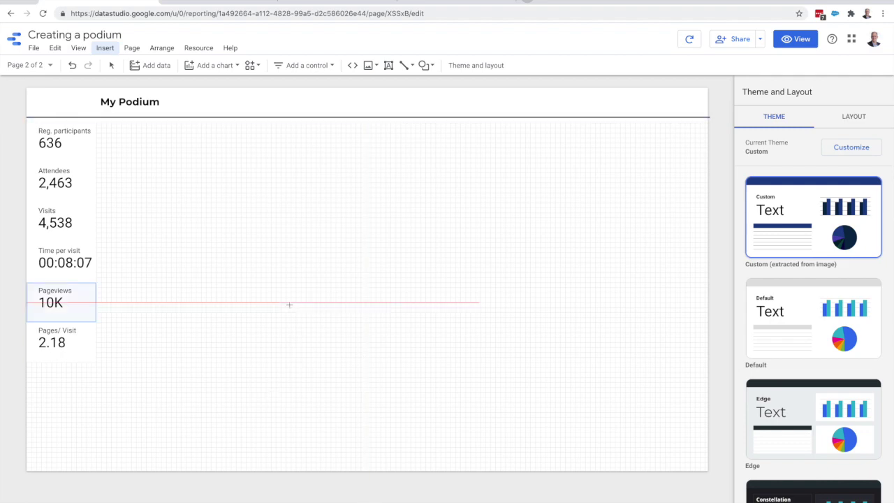
{"action": "left_click", "coordinate": [317, 254]}
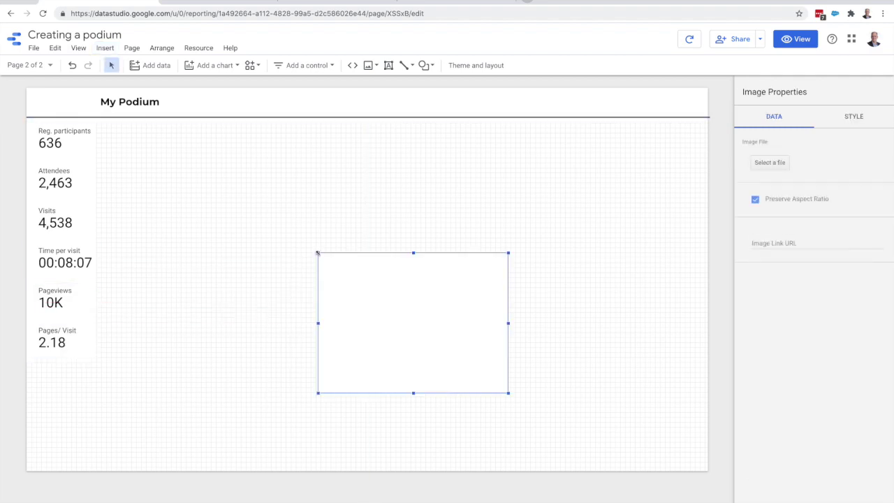
{"action": "left_click", "coordinate": [780, 164]}
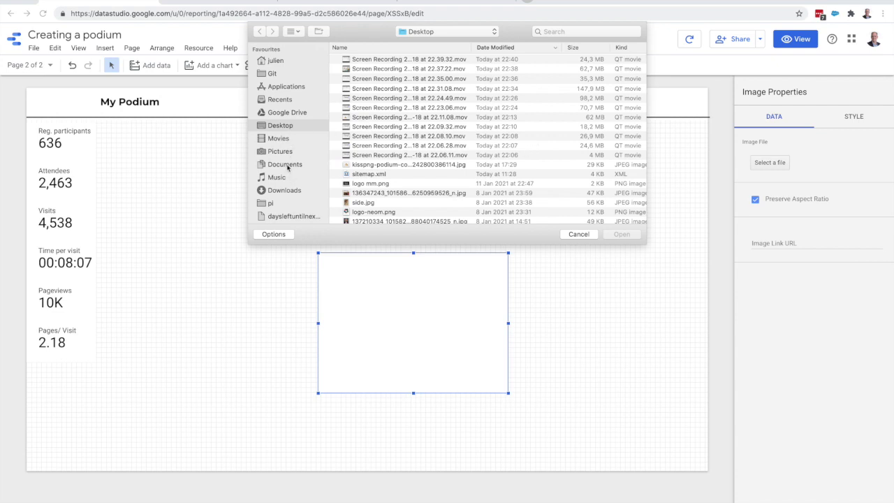
{"action": "left_click", "coordinate": [282, 194]}
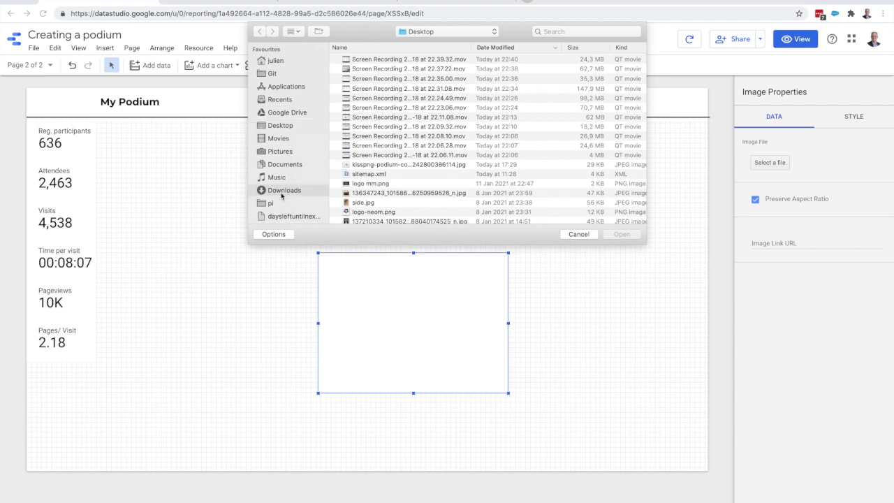
{"action": "double_click", "coordinate": [381, 63]}
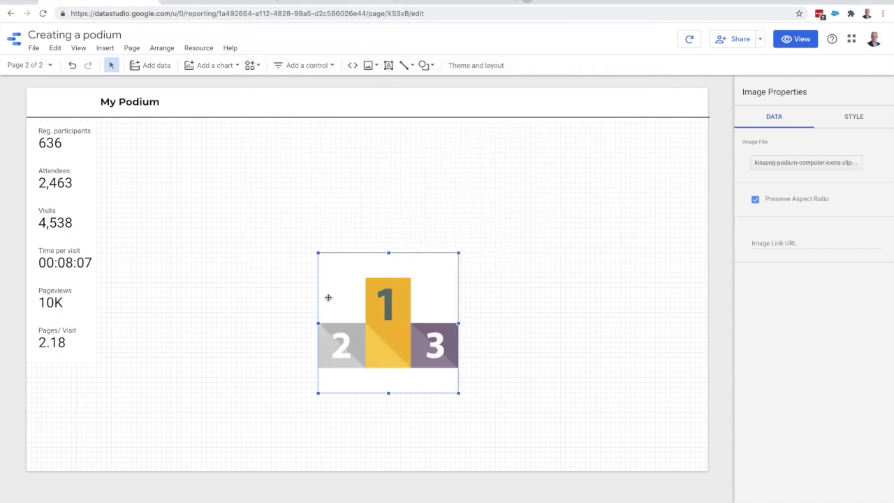
Enlarge the podium picture and move it to the middle of the canvas.
{"action": "left_click_drag", "start_coordinate": [317, 252], "coordinate": [180, 173]}
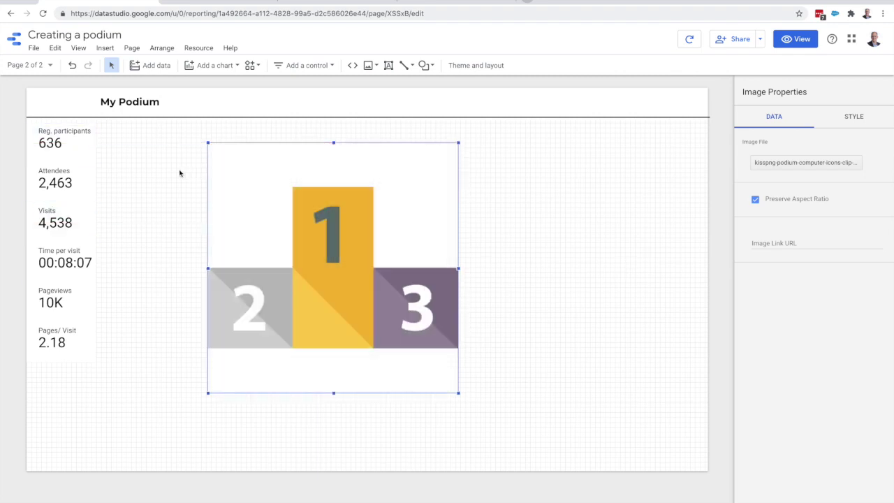
{"action": "left_click_drag", "start_coordinate": [359, 230], "coordinate": [381, 304]}
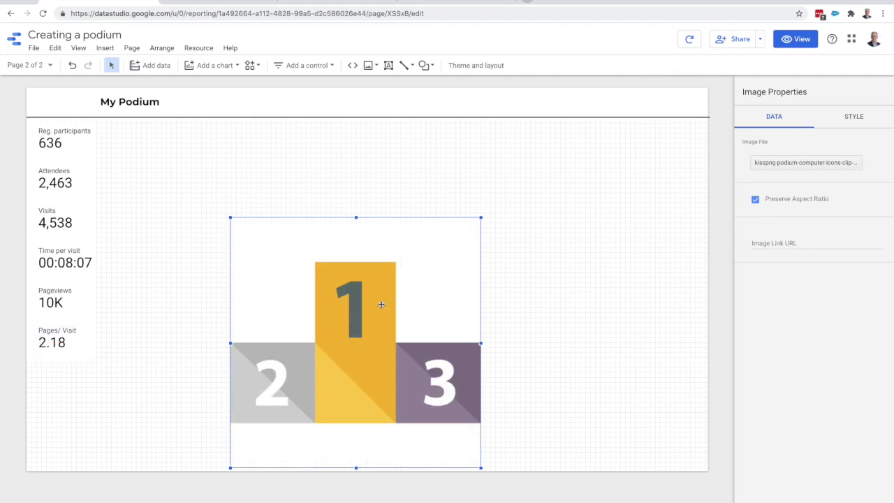
{"action": "left_click_drag", "start_coordinate": [481, 217], "coordinate": [542, 169]}
{"action": "left_click", "coordinate": [578, 249]}
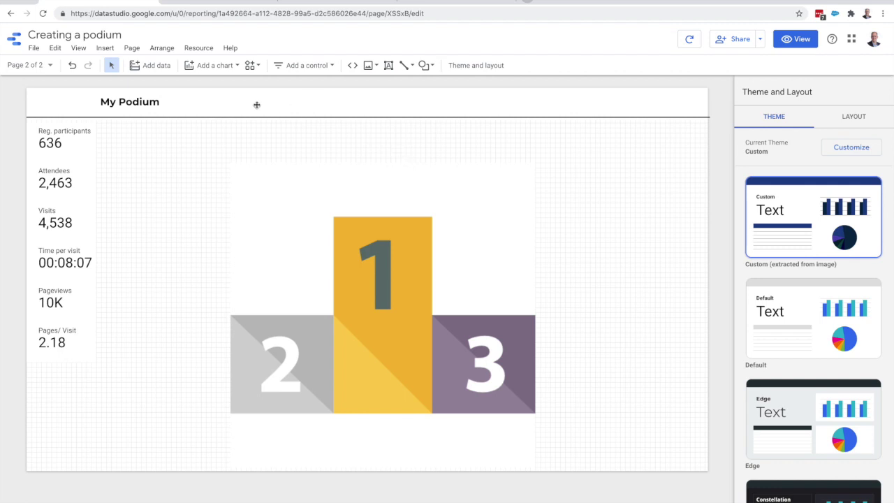
Place a scorecard above the first-place block using the NWO Vote data - Podium source.
{"action": "left_click", "coordinate": [219, 66]}
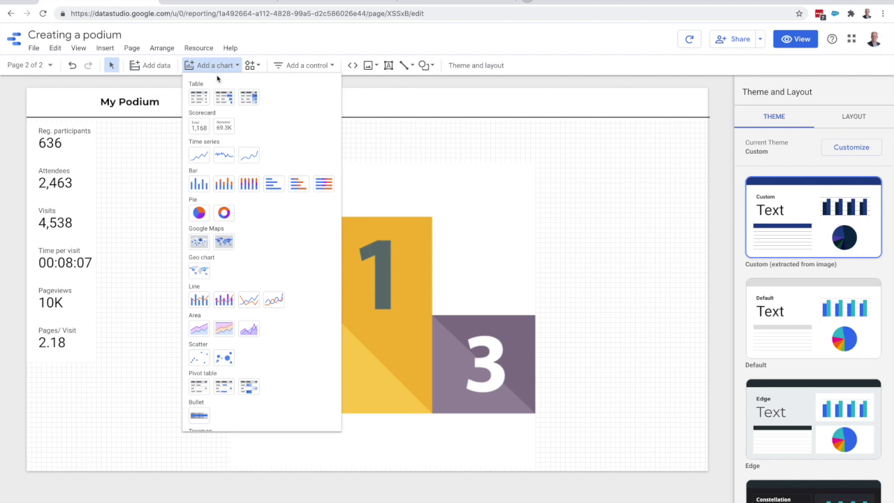
{"action": "left_click", "coordinate": [200, 126]}
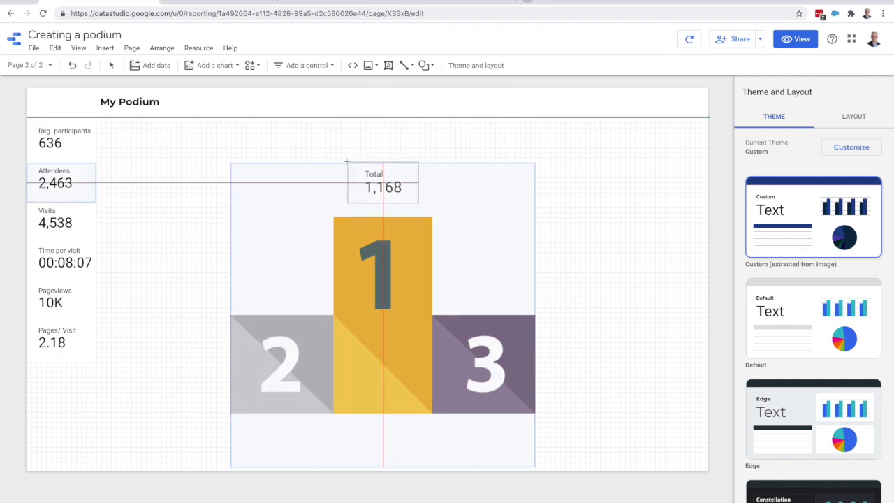
{"action": "left_click", "coordinate": [346, 161]}
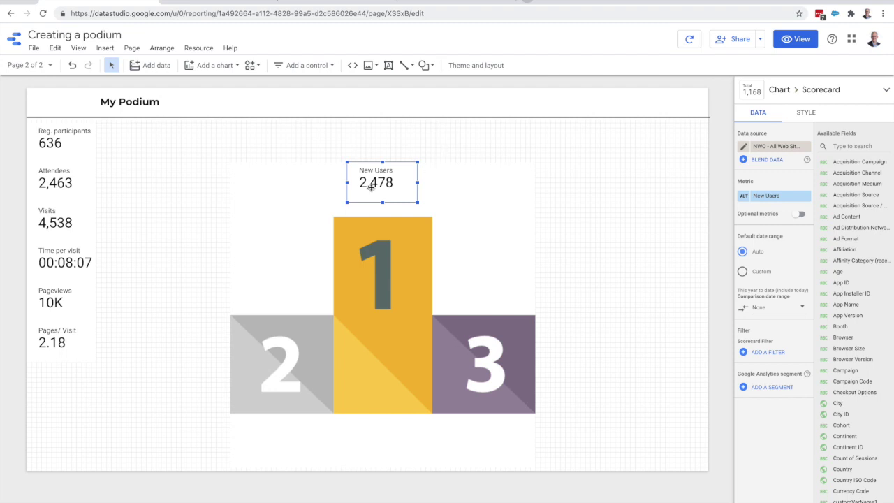
{"action": "left_click", "coordinate": [771, 148]}
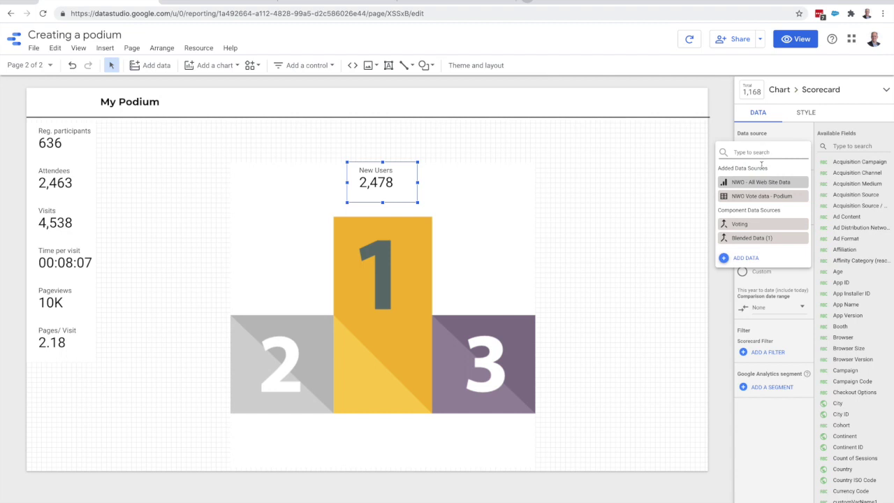
{"action": "left_click", "coordinate": [759, 196]}
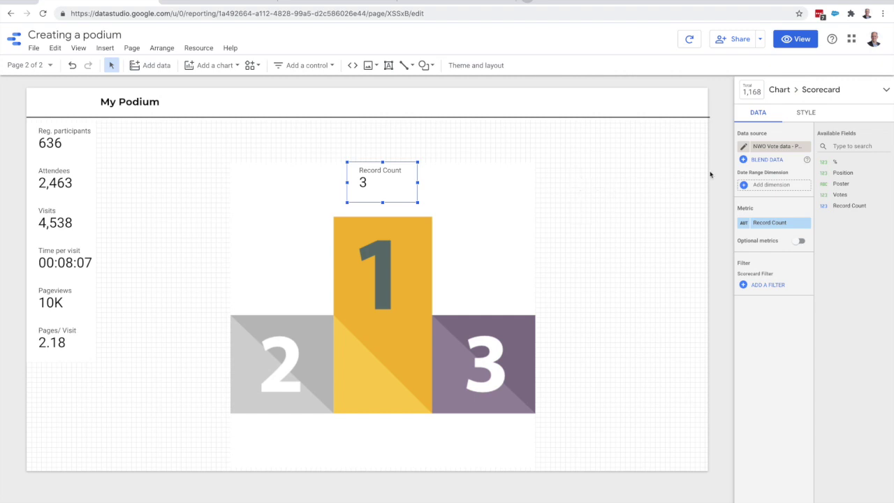
{"action": "left_click", "coordinate": [806, 113]}
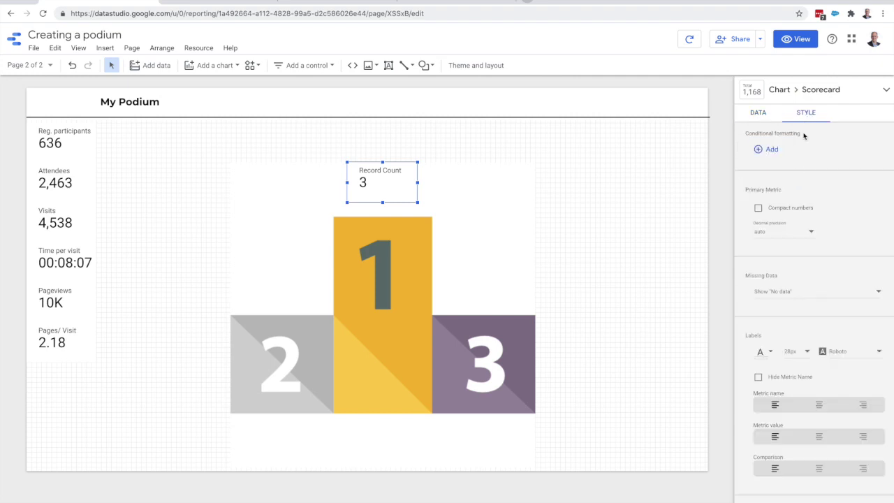
Hide the metric name, centre name and value, set a 48px font and nudge the scorecard down.
{"action": "scroll", "coordinate": [782, 190], "scroll_direction": "down", "scroll_amount": 5}
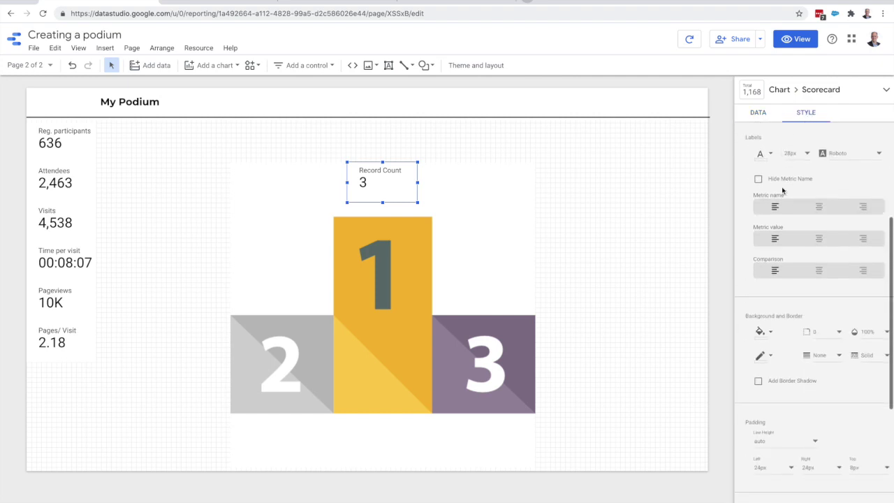
{"action": "scroll", "coordinate": [783, 191], "scroll_direction": "up", "scroll_amount": 5}
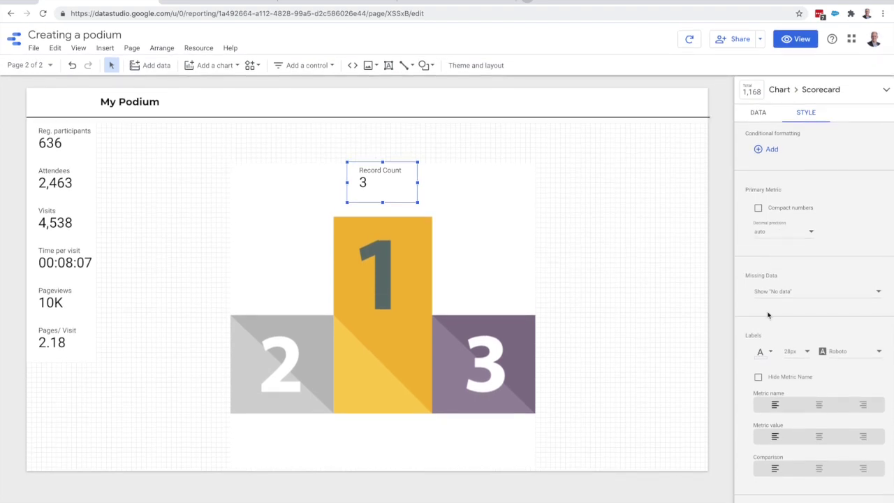
{"action": "left_click", "coordinate": [758, 377]}
{"action": "left_click", "coordinate": [817, 408]}
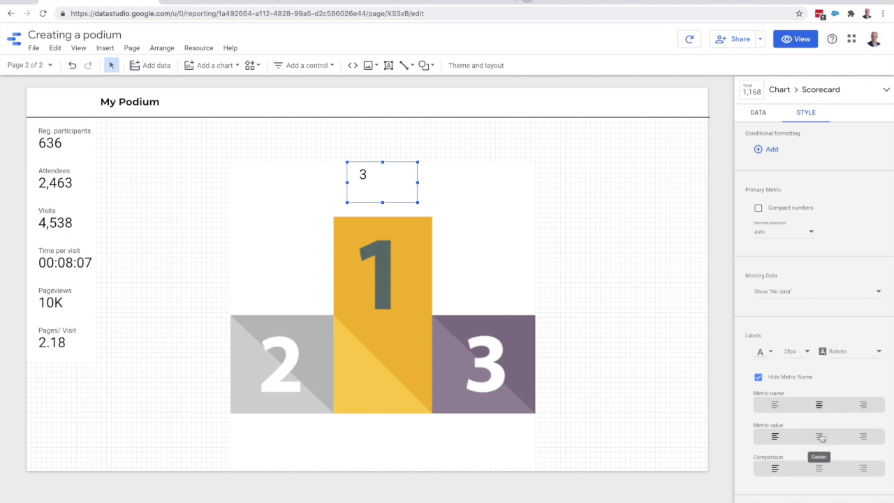
{"action": "left_click", "coordinate": [819, 437]}
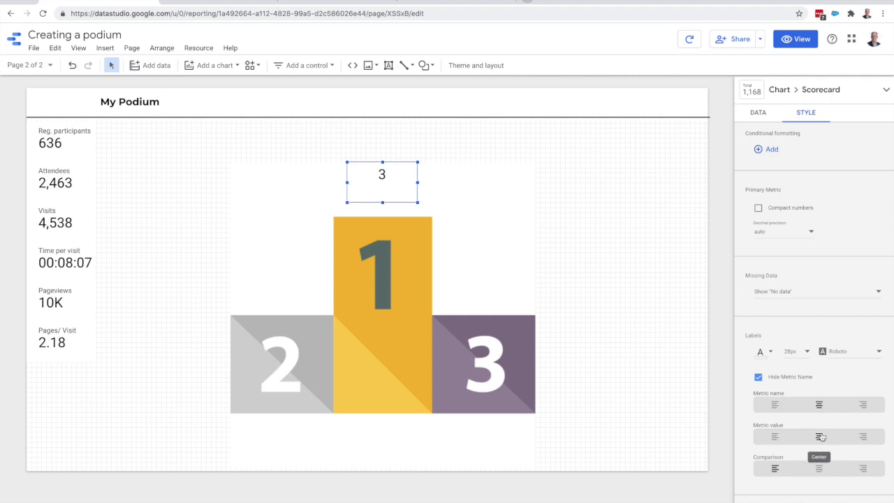
{"action": "left_click", "coordinate": [807, 352]}
{"action": "left_click", "coordinate": [799, 424]}
{"action": "key", "text": "Down"}
{"action": "key", "text": "Down"}
{"action": "key", "text": "Down"}
{"action": "key", "text": "Down"}
{"action": "key", "text": "Down"}
{"action": "key", "text": "Down"}
{"action": "key", "text": "Down"}
{"action": "key", "text": "Down"}
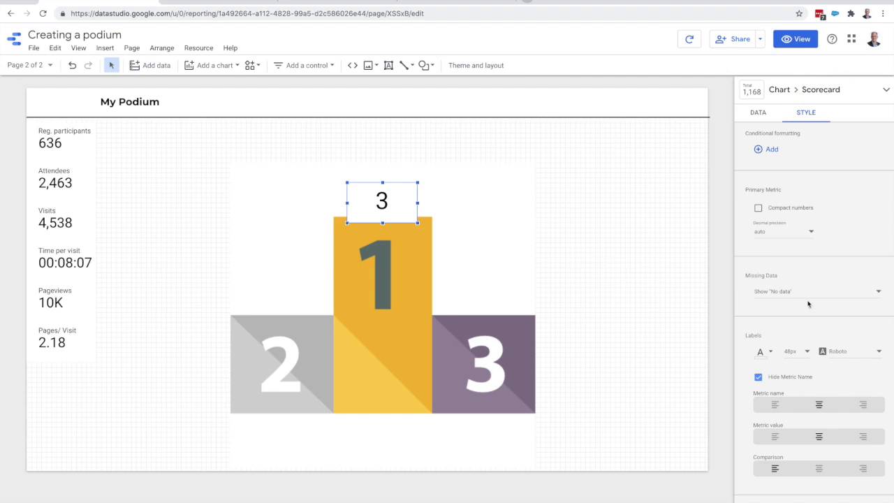
Set the scorecard background to Transparent.
{"action": "scroll", "coordinate": [808, 303], "scroll_direction": "down", "scroll_amount": 1}
{"action": "scroll", "coordinate": [808, 303], "scroll_direction": "down", "scroll_amount": 5}
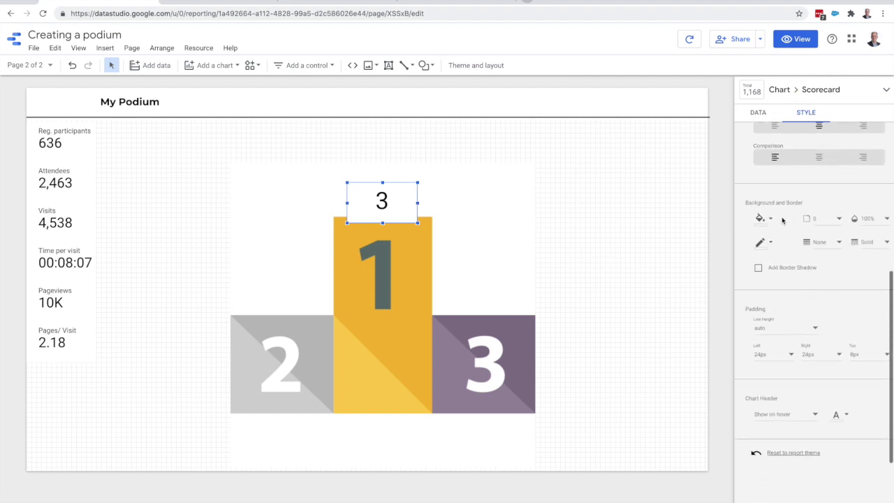
{"action": "left_click", "coordinate": [772, 221]}
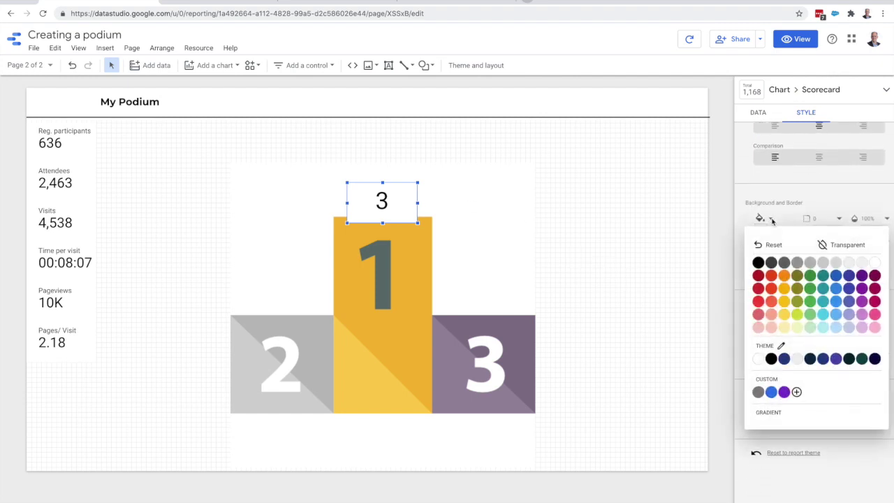
{"action": "left_click", "coordinate": [848, 243]}
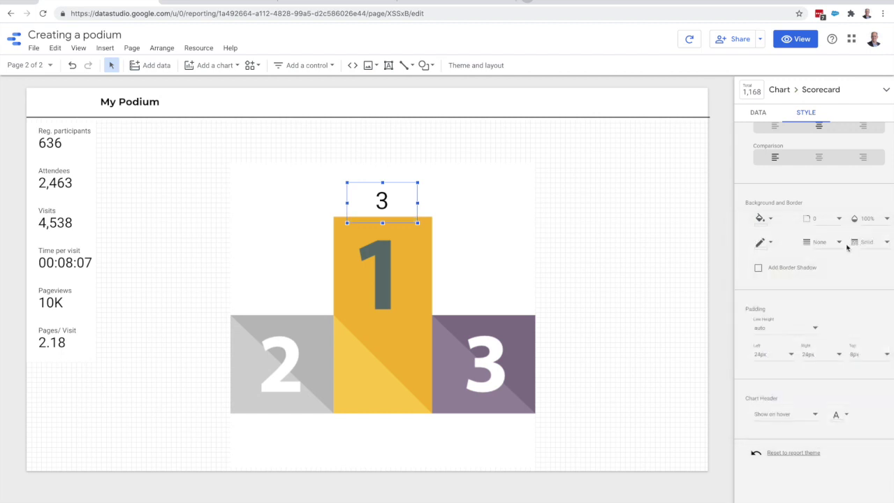
{"action": "left_click", "coordinate": [607, 268]}
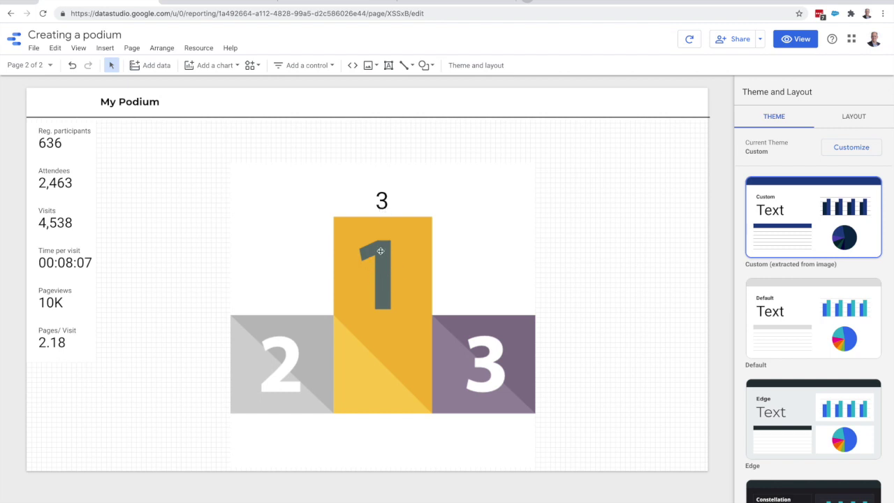
Switch the scorecard's metric to Votes and apply the Position - 1 filter so it shows 16.
{"action": "left_click", "coordinate": [383, 202]}
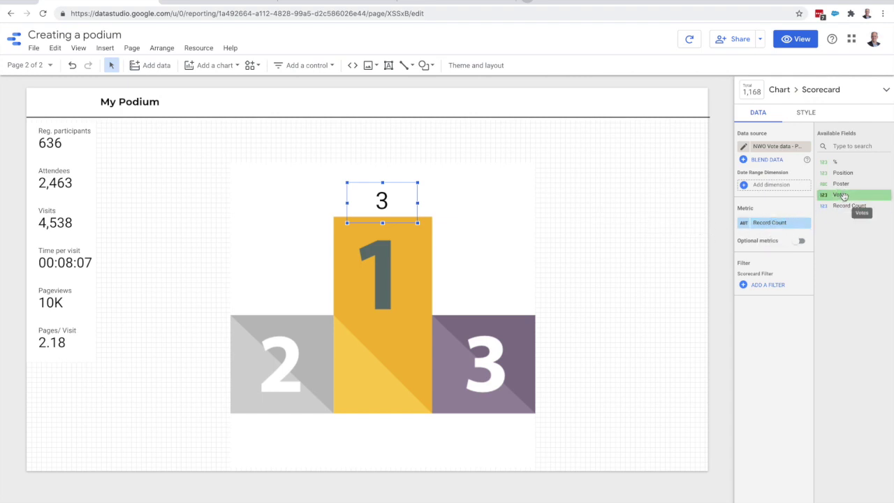
{"action": "left_click_drag", "start_coordinate": [843, 196], "coordinate": [786, 226]}
{"action": "left_click_drag", "start_coordinate": [786, 225], "coordinate": [786, 227]}
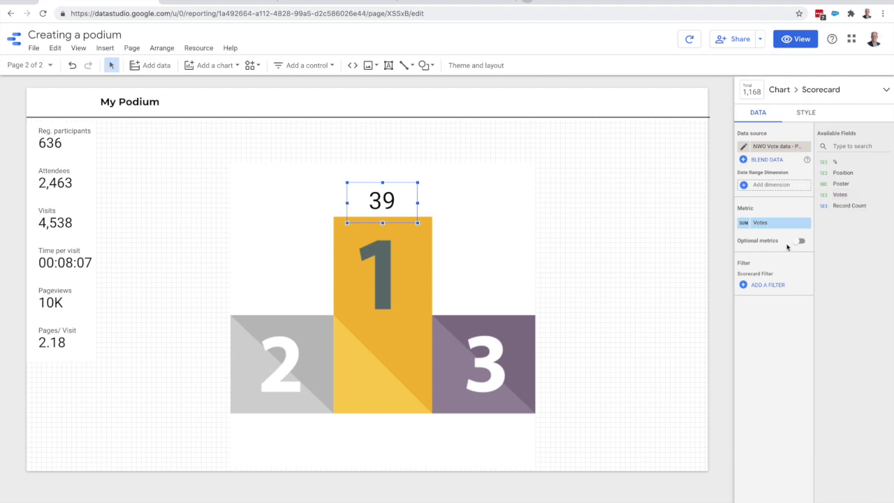
{"action": "left_click", "coordinate": [776, 286]}
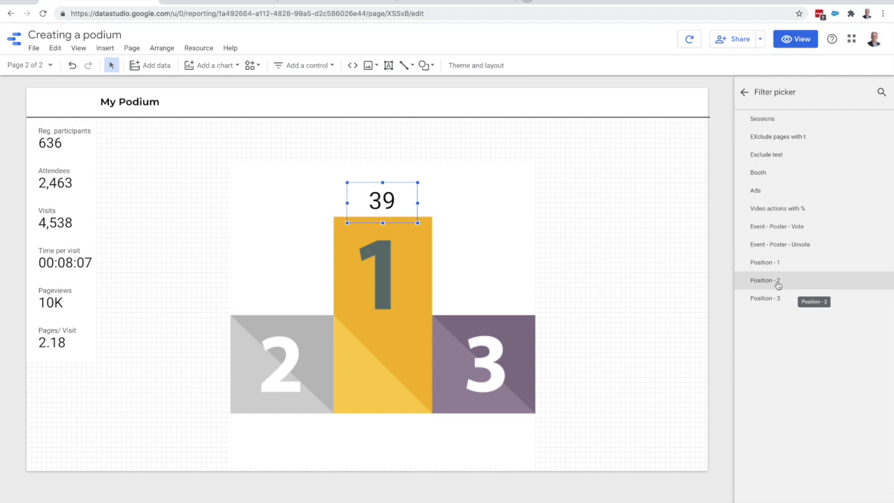
{"action": "left_click", "coordinate": [775, 265]}
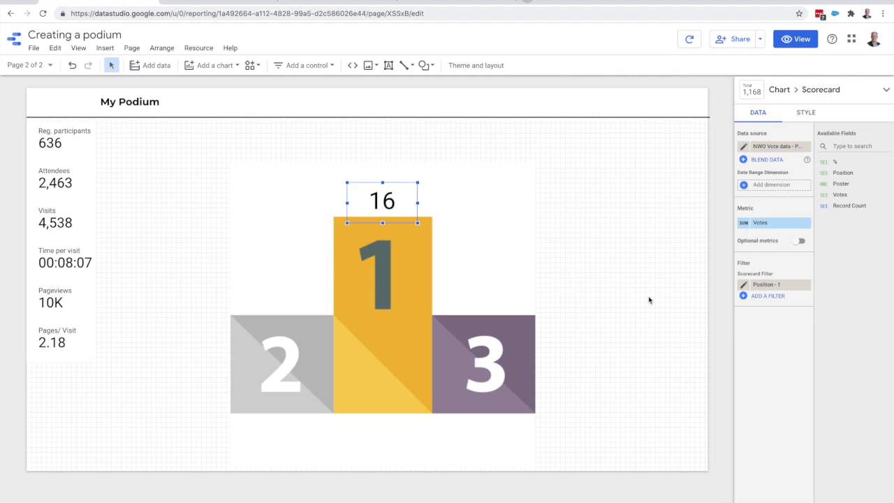
Duplicate the 16-vote scorecard, move it above podium 2 and shrink its number to 36px.
{"action": "key", "text": "ctrl+d"}
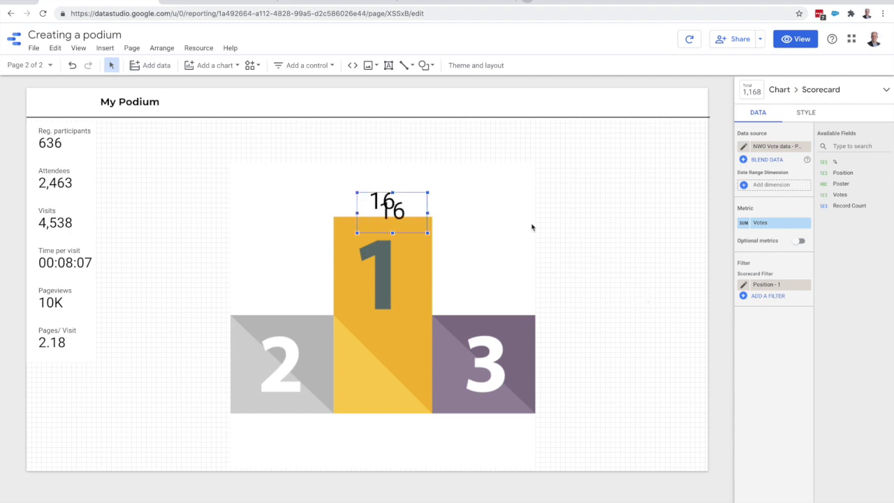
{"action": "left_click_drag", "start_coordinate": [404, 211], "coordinate": [287, 293]}
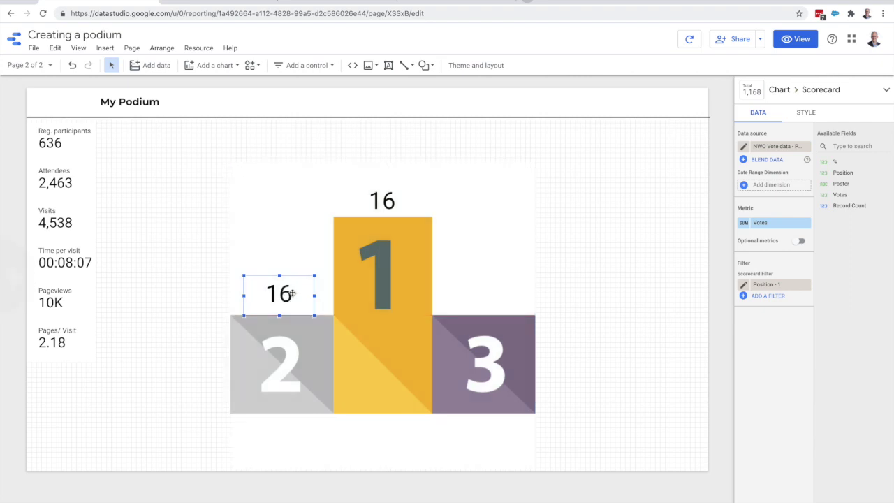
{"action": "left_click", "coordinate": [806, 112]}
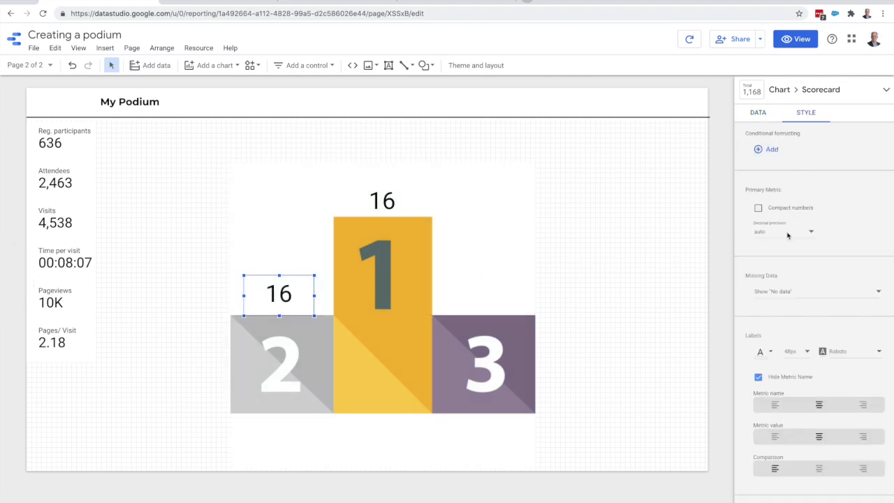
{"action": "left_click", "coordinate": [803, 352]}
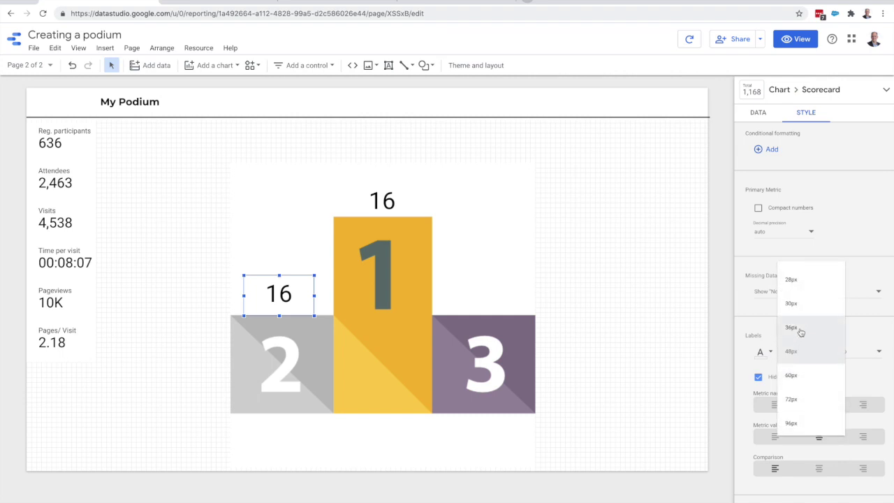
{"action": "left_click", "coordinate": [800, 328]}
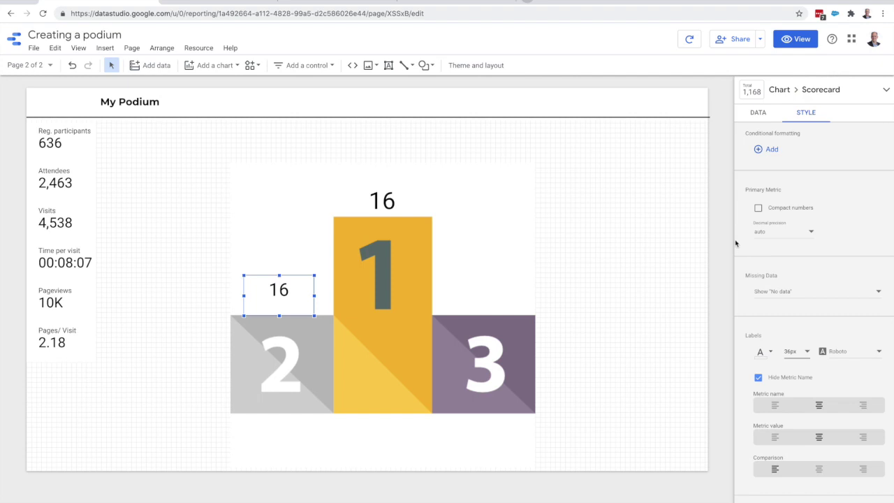
Filter the copy to Position - 2 so it shows 14, then duplicate it above podium 3.
{"action": "left_click", "coordinate": [759, 114]}
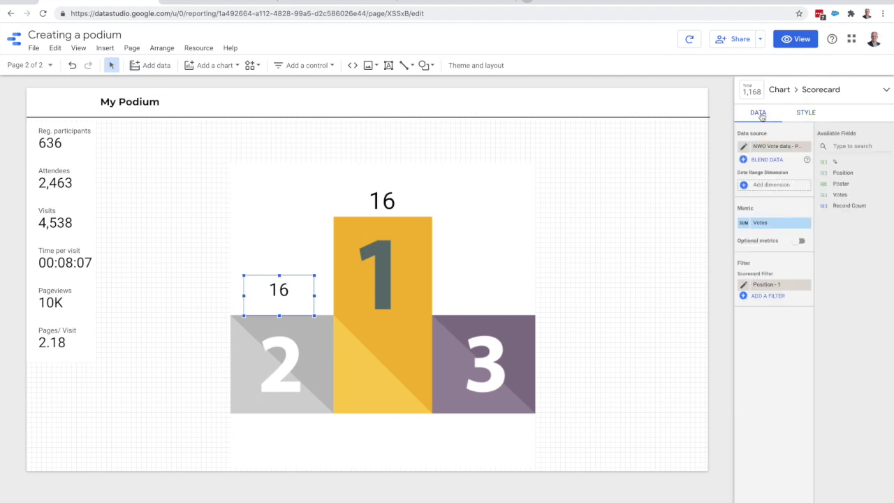
{"action": "left_click", "coordinate": [762, 285]}
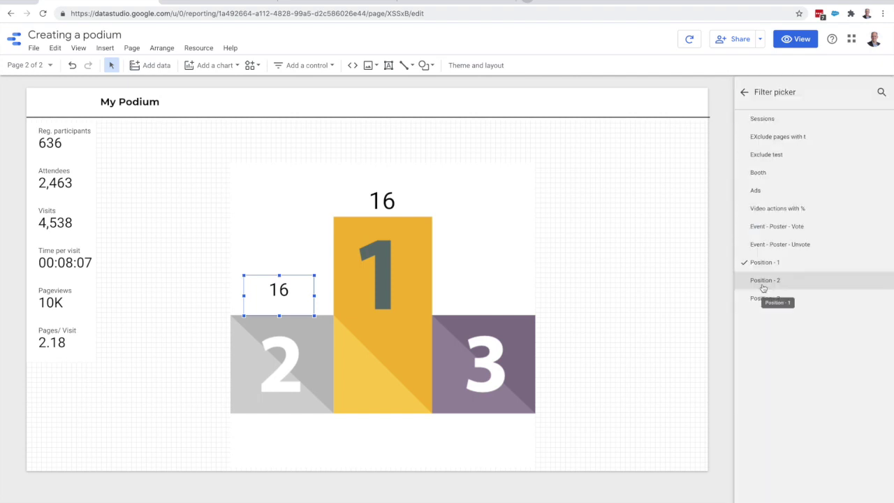
{"action": "left_click", "coordinate": [766, 281]}
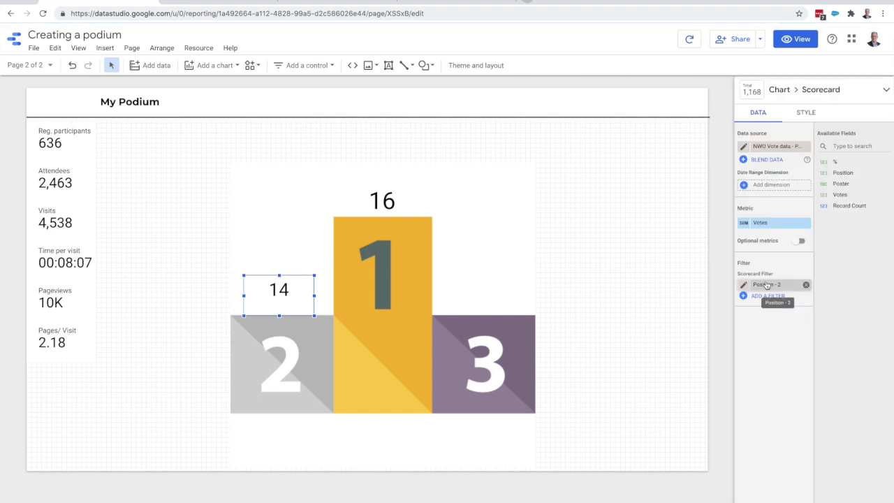
{"action": "key", "text": "ctrl+d"}
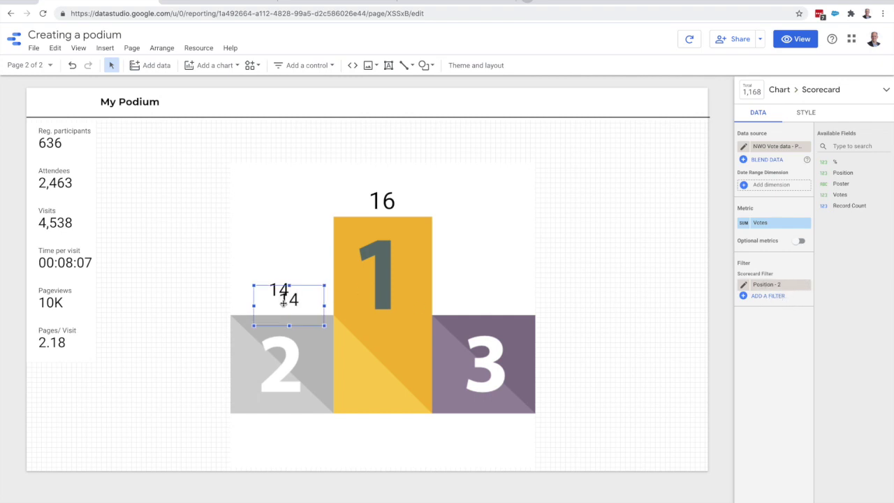
{"action": "left_click_drag", "start_coordinate": [283, 302], "coordinate": [475, 309]}
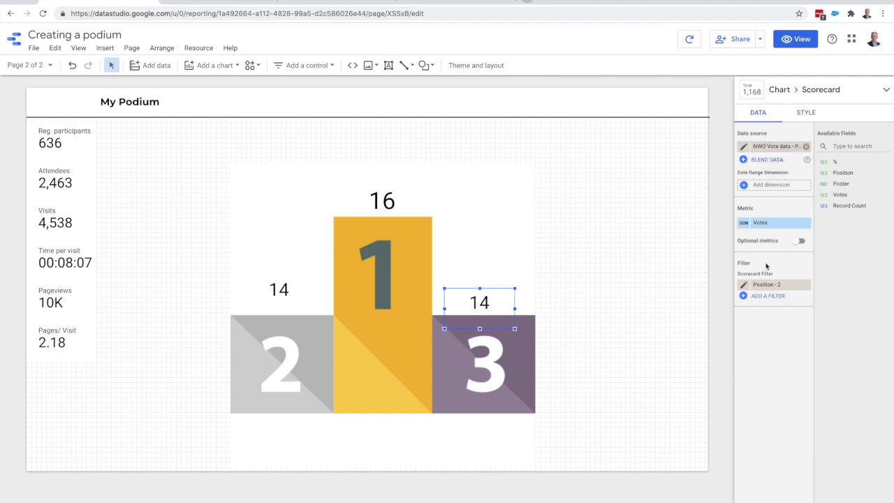
Filter the third scorecard to Position - 3 to show 9, and size its number at 28px.
{"action": "left_click", "coordinate": [767, 284]}
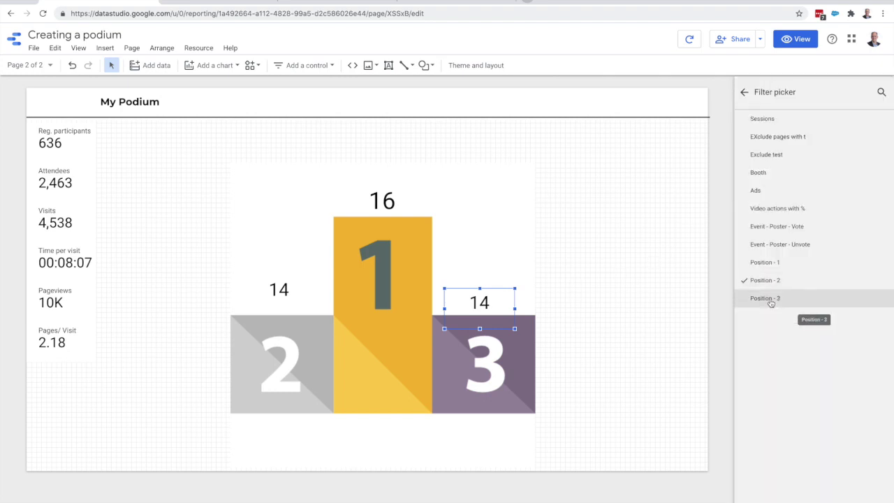
{"action": "left_click", "coordinate": [770, 302]}
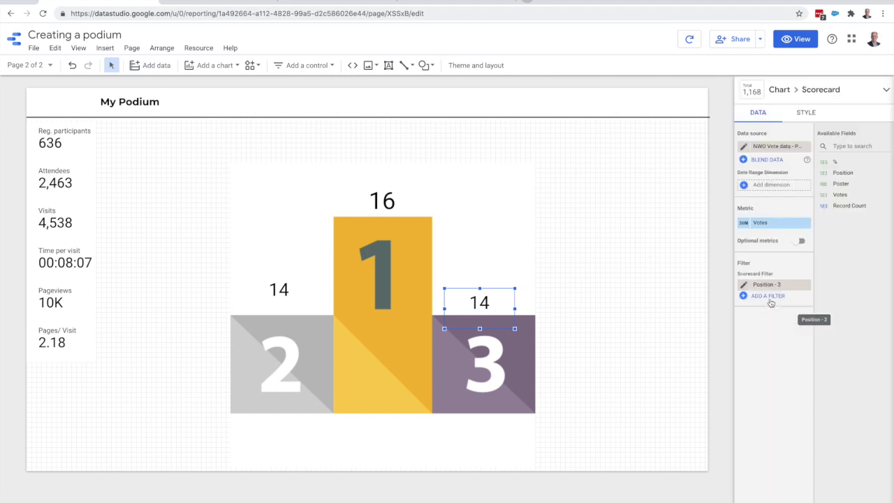
{"action": "left_click", "coordinate": [804, 113]}
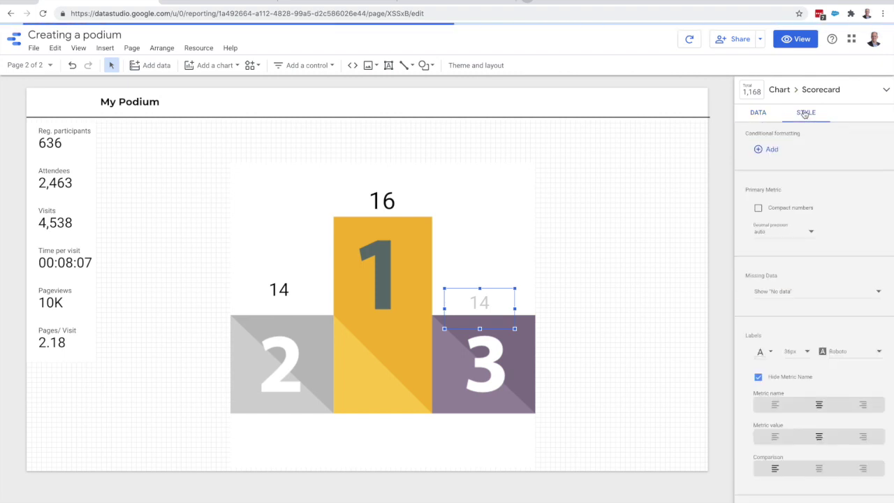
{"action": "left_click", "coordinate": [797, 351]}
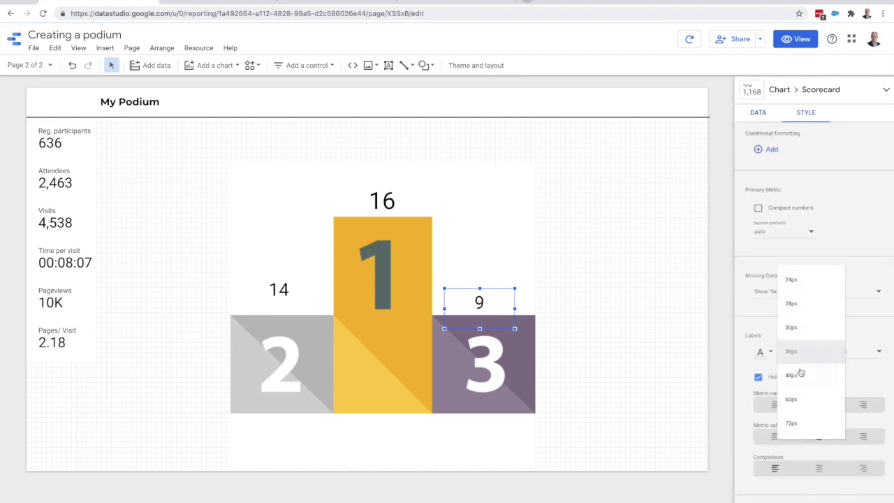
{"action": "left_click", "coordinate": [795, 328]}
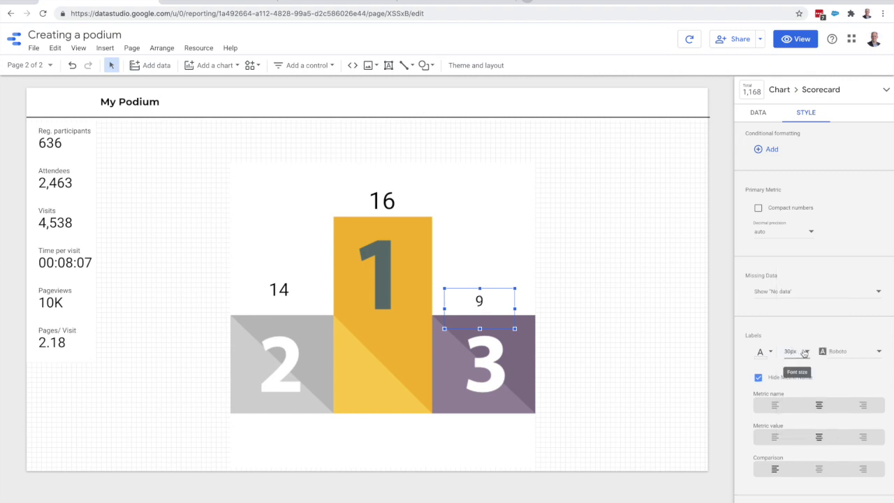
{"action": "left_click", "coordinate": [795, 352]}
{"action": "left_click", "coordinate": [798, 329]}
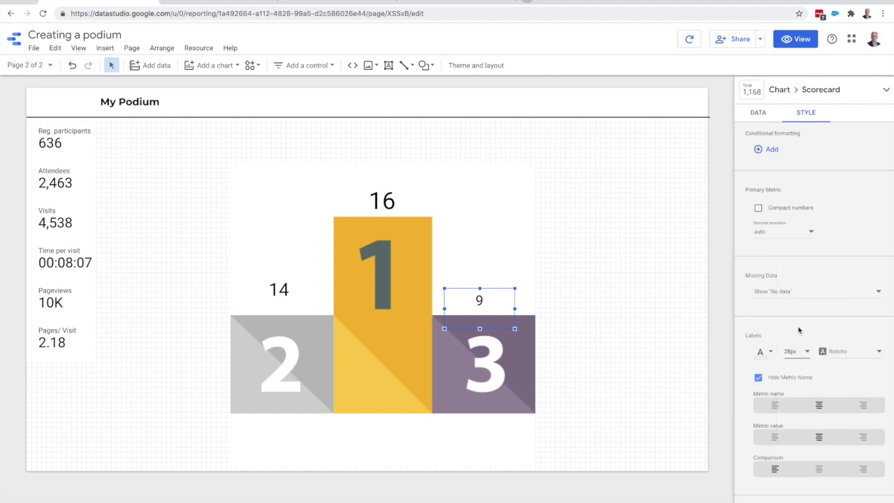
{"action": "left_click", "coordinate": [576, 269]}
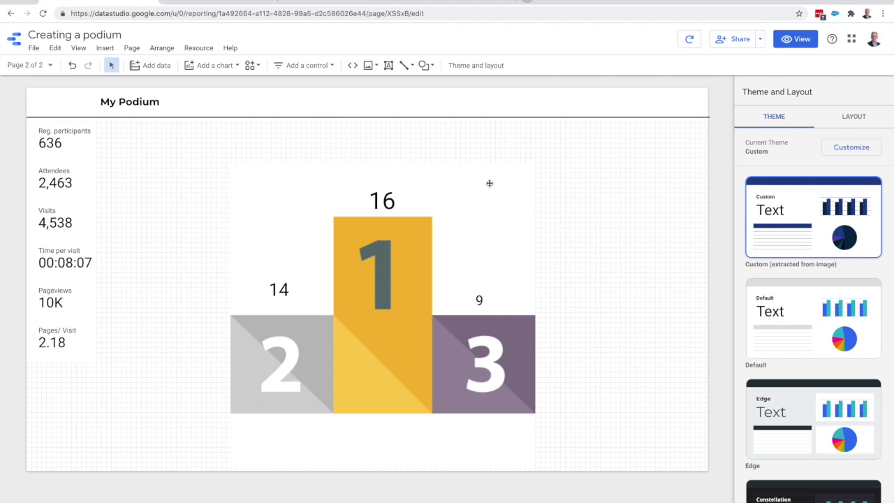
Place a plain table above the podium's right side listing posters P03006, P02077, P02004 with their votes.
{"action": "left_click", "coordinate": [220, 67]}
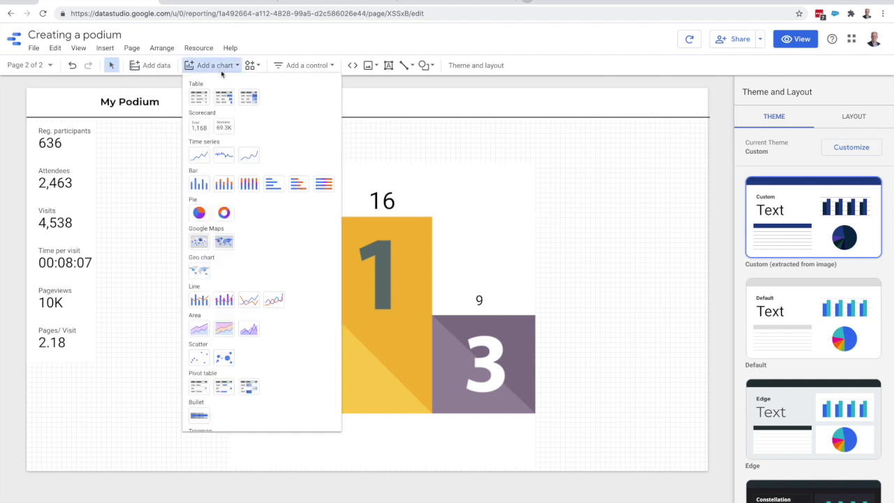
{"action": "left_click", "coordinate": [196, 98]}
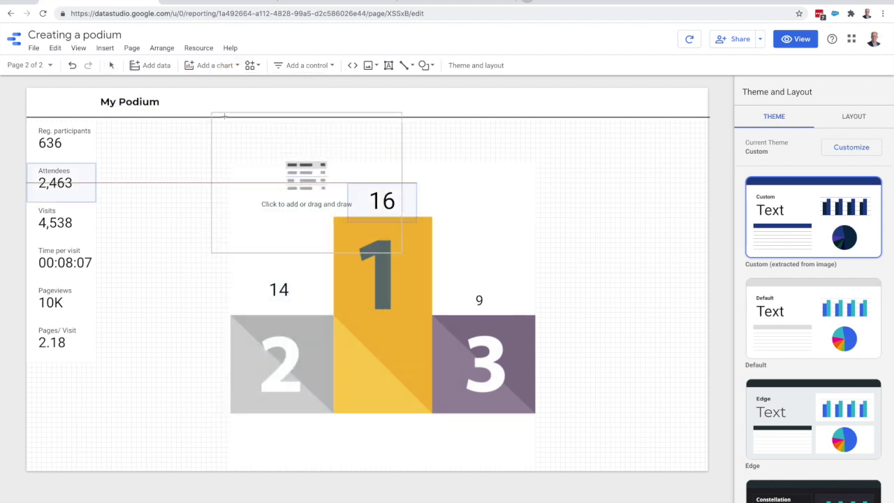
{"action": "left_click", "coordinate": [468, 127]}
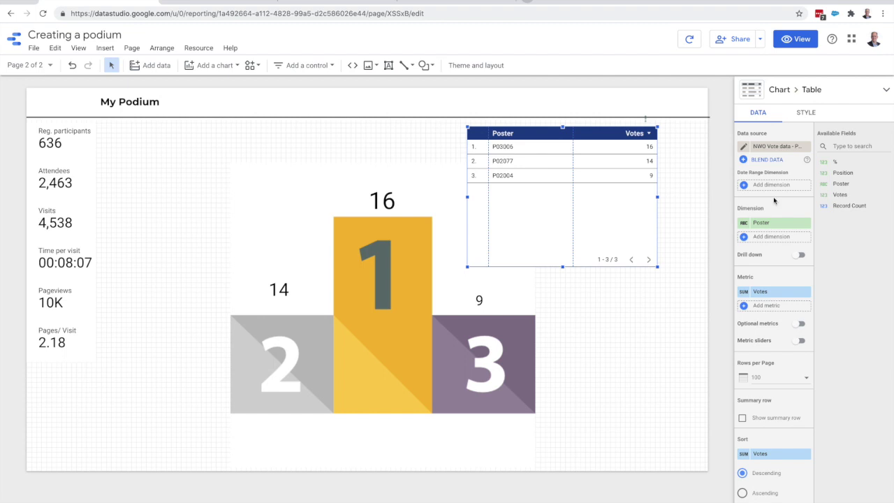
Hide the table's header row, row-number column and pagination footer.
{"action": "left_click", "coordinate": [807, 113]}
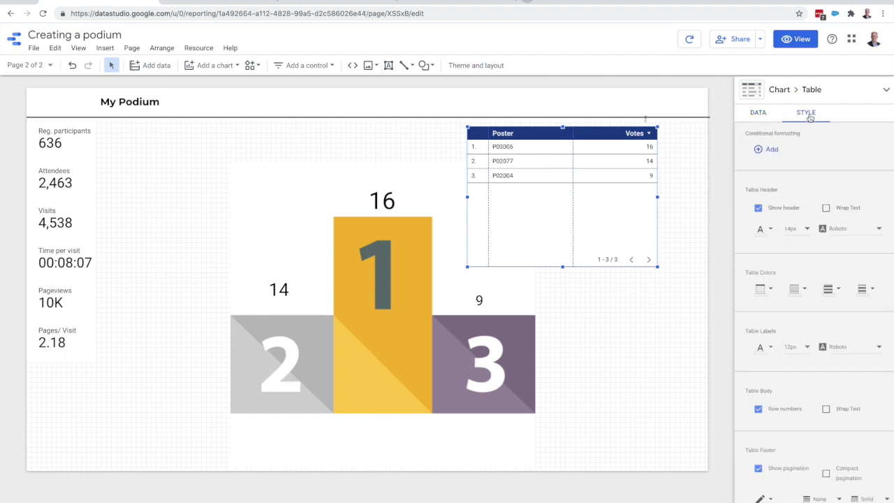
{"action": "left_click", "coordinate": [758, 209]}
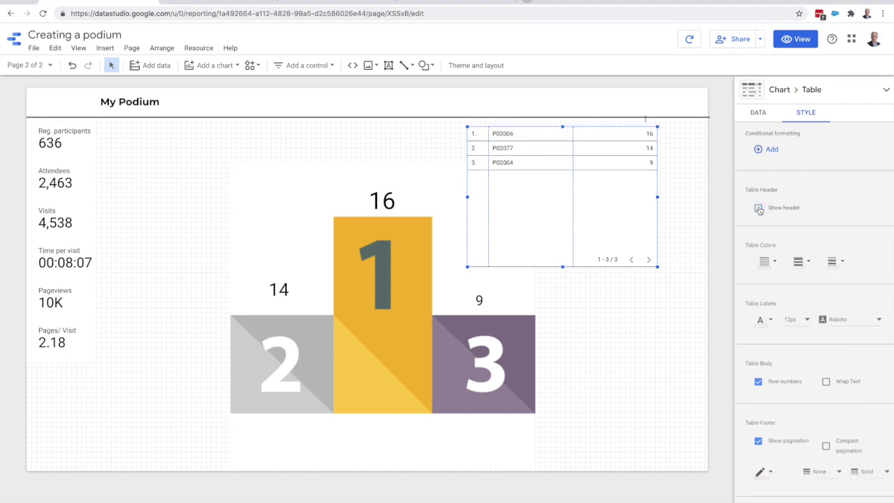
{"action": "left_click", "coordinate": [759, 382]}
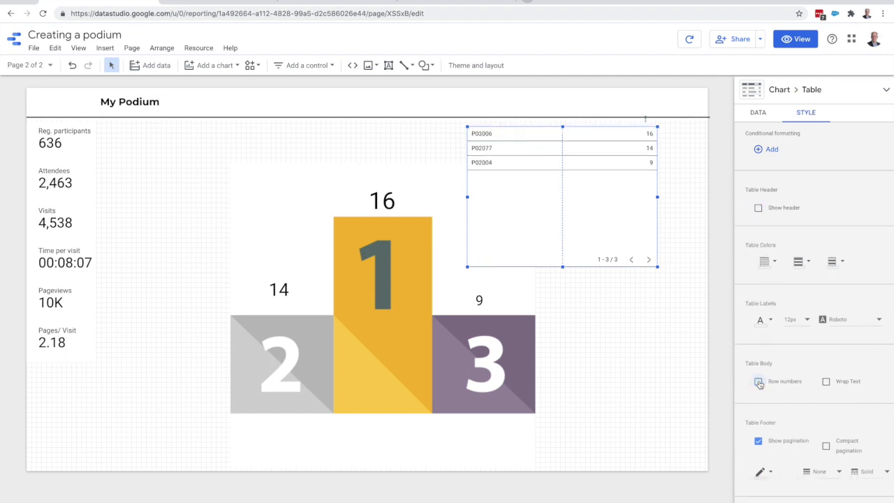
{"action": "left_click", "coordinate": [758, 442]}
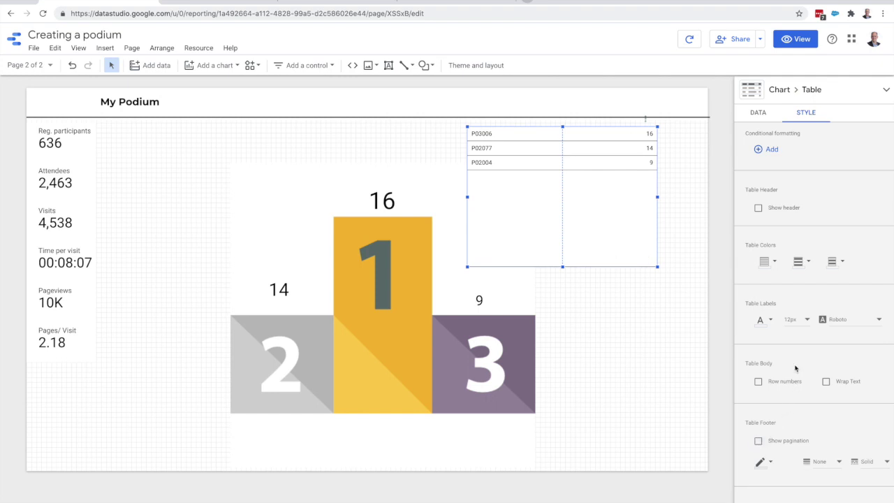
Make the table's cell borders, odd rows and even rows transparent.
{"action": "left_click", "coordinate": [774, 263]}
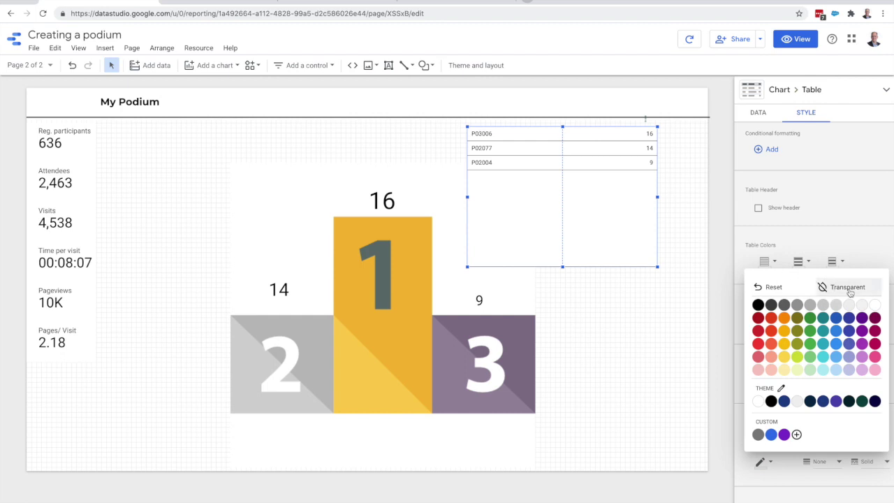
{"action": "left_click", "coordinate": [849, 290]}
{"action": "left_click", "coordinate": [805, 262]}
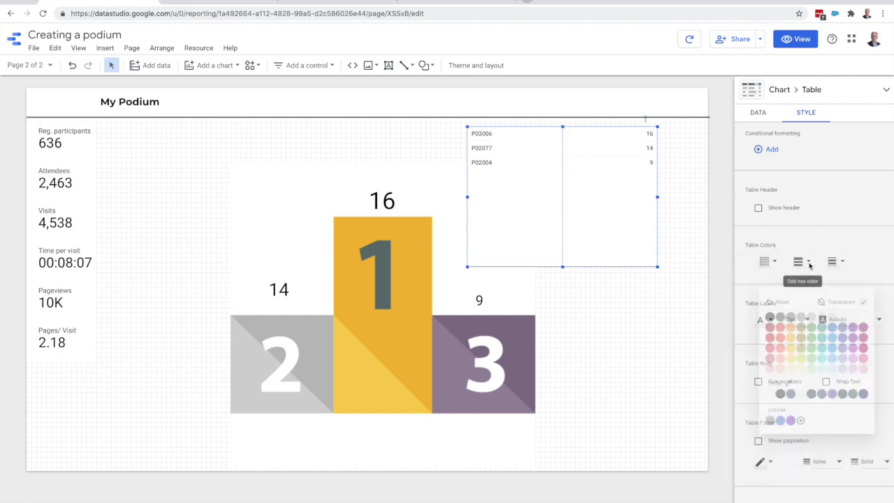
{"action": "left_click", "coordinate": [844, 291]}
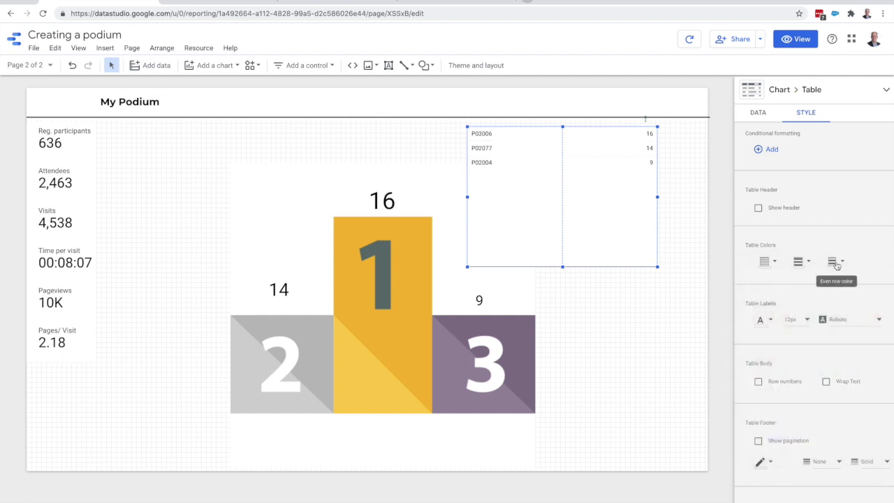
{"action": "left_click", "coordinate": [835, 262]}
{"action": "left_click", "coordinate": [836, 289]}
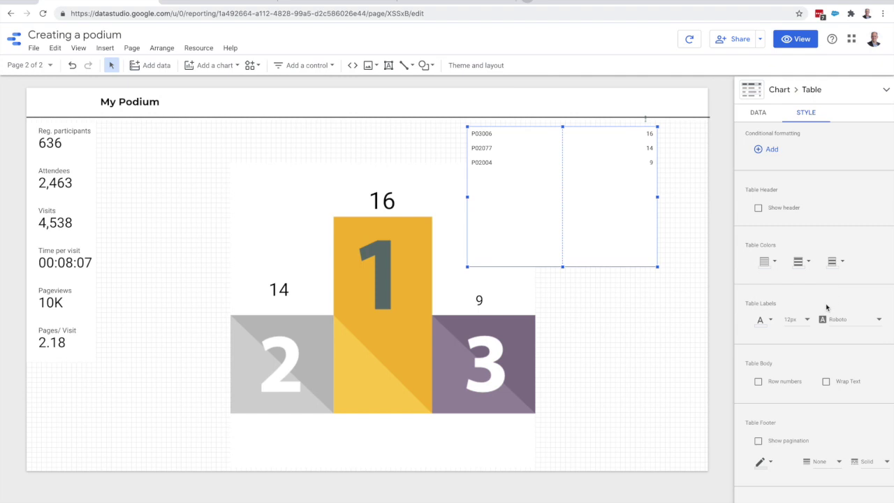
Set the table's footer border and background to transparent, then check the border colour options.
{"action": "scroll", "coordinate": [803, 345], "scroll_direction": "down", "scroll_amount": 2}
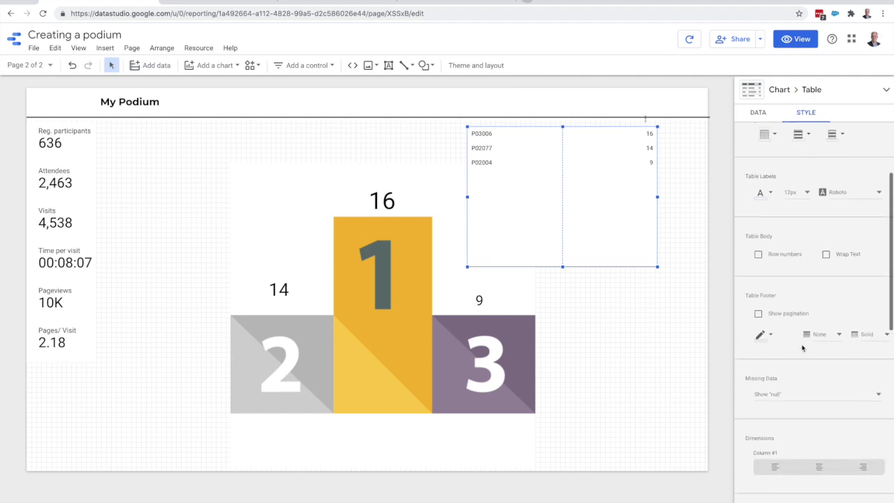
{"action": "scroll", "coordinate": [803, 347], "scroll_direction": "down", "scroll_amount": 1}
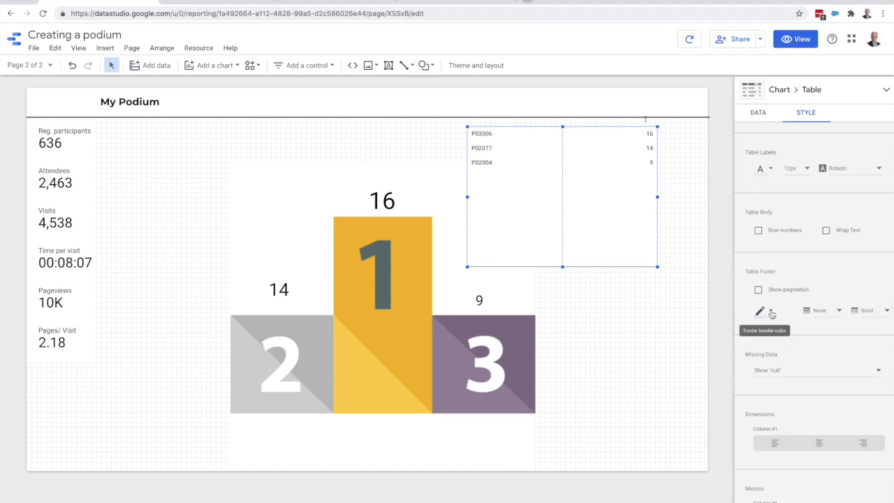
{"action": "left_click", "coordinate": [772, 314]}
{"action": "left_click", "coordinate": [843, 338]}
{"action": "scroll", "coordinate": [812, 347], "scroll_direction": "down", "scroll_amount": 8}
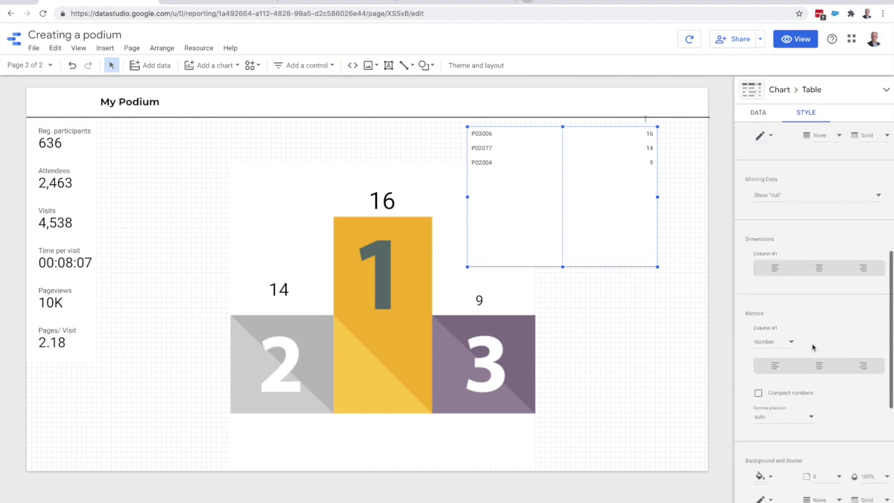
{"action": "scroll", "coordinate": [813, 347], "scroll_direction": "down", "scroll_amount": 3}
{"action": "left_click", "coordinate": [771, 310]}
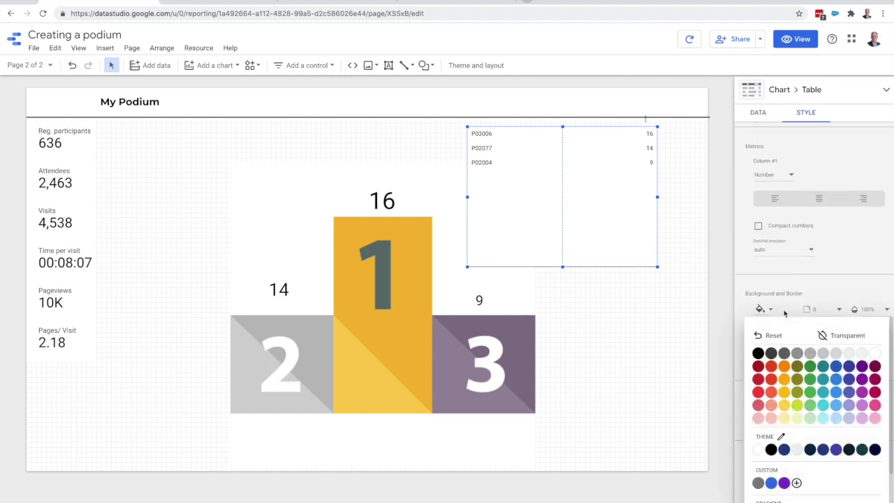
{"action": "left_click", "coordinate": [835, 336]}
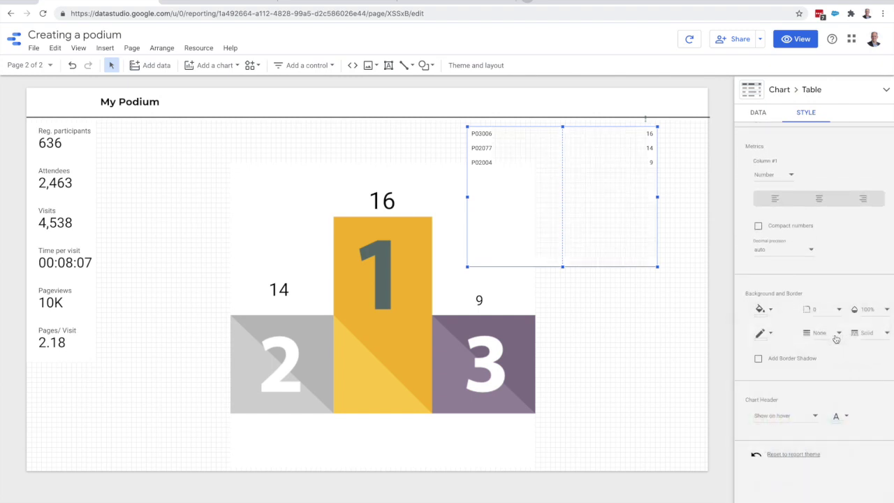
{"action": "left_click", "coordinate": [769, 335]}
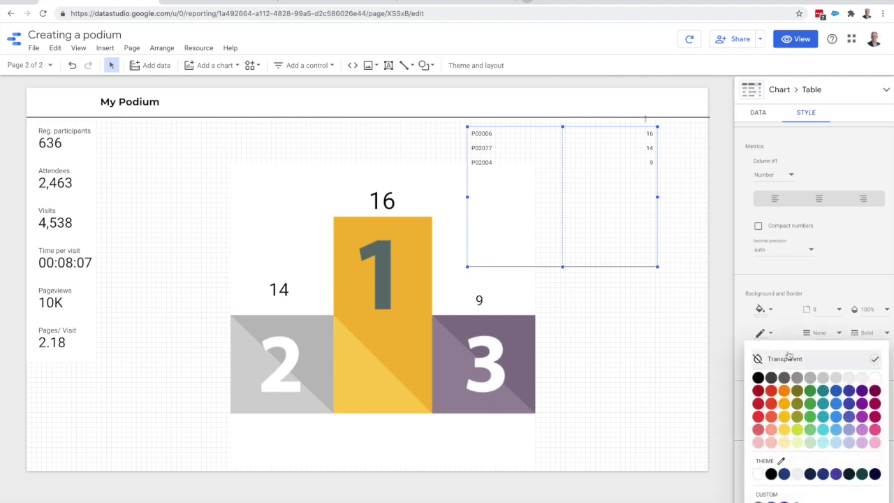
{"action": "left_click", "coordinate": [743, 305]}
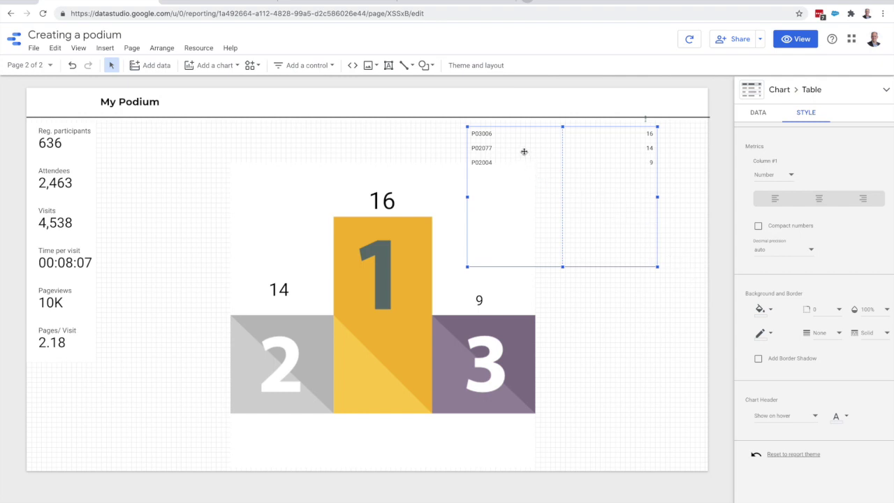
Add a Position - 1 filter to the table and drag it down to a single-row height.
{"action": "left_click", "coordinate": [754, 114]}
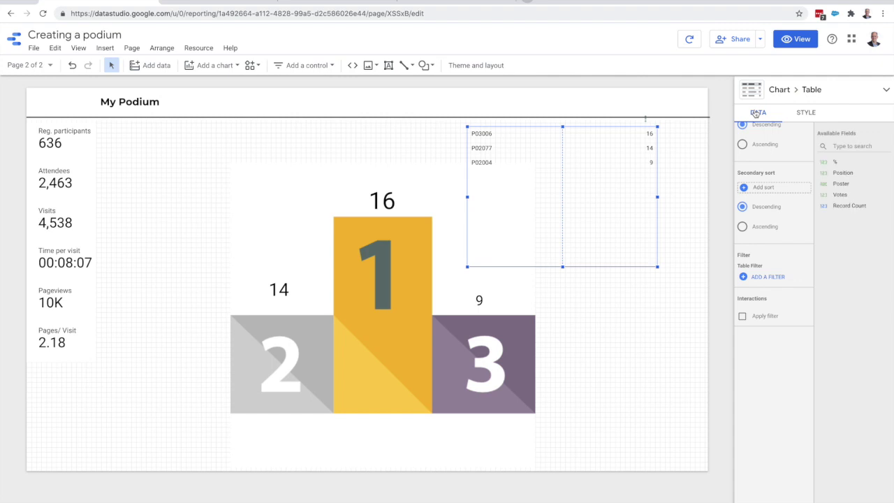
{"action": "left_click", "coordinate": [764, 276]}
{"action": "left_click", "coordinate": [772, 269]}
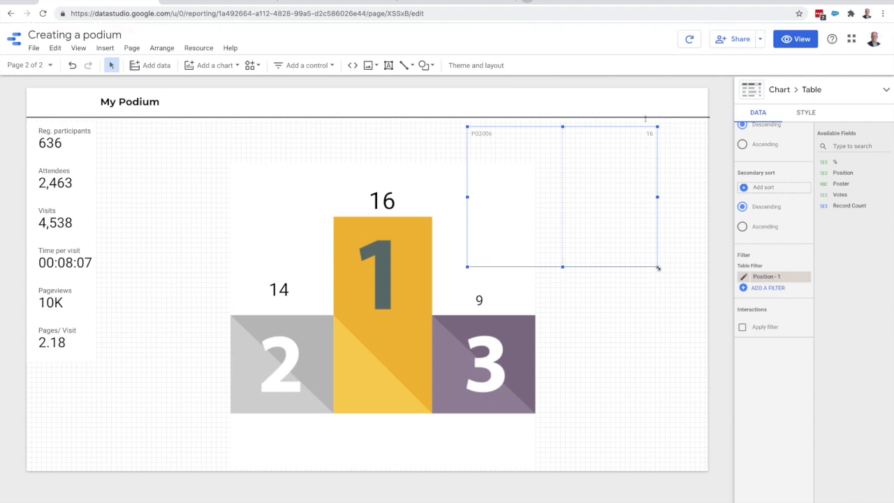
{"action": "left_click_drag", "start_coordinate": [657, 268], "coordinate": [648, 147]}
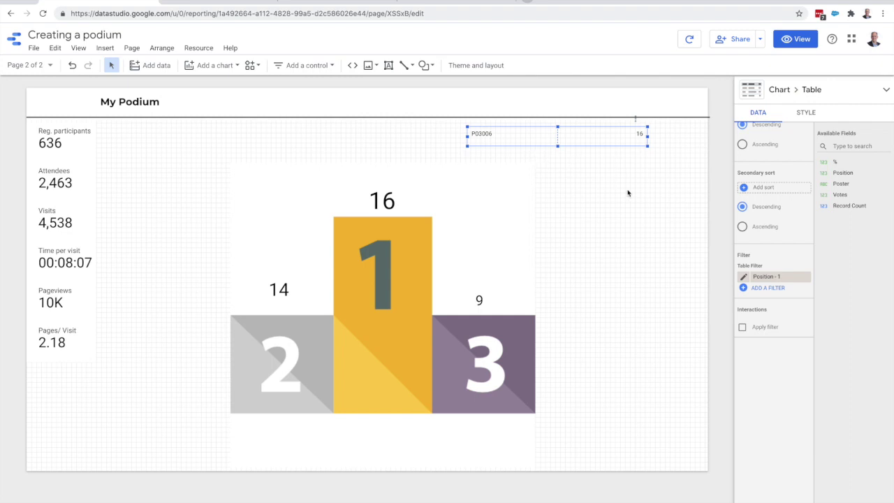
Set the table's label font size to 32px, then raise it to 44px.
{"action": "scroll", "coordinate": [782, 192], "scroll_direction": "up", "scroll_amount": 6}
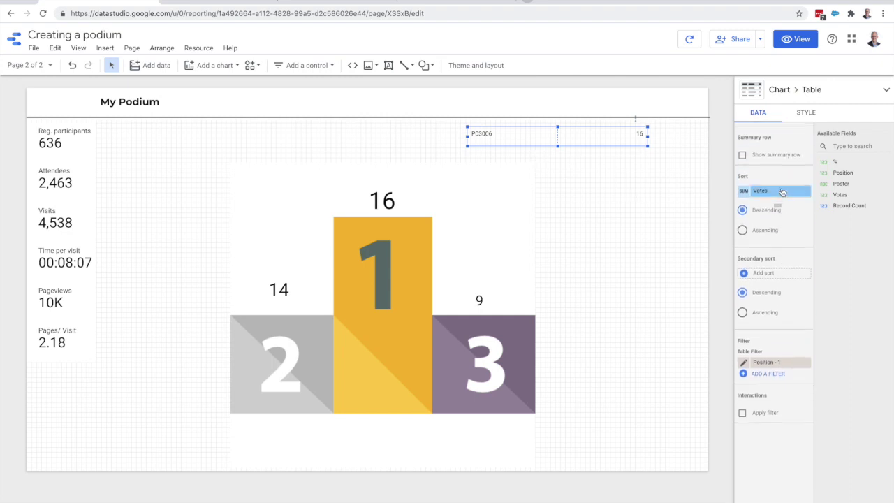
{"action": "scroll", "coordinate": [782, 192], "scroll_direction": "up", "scroll_amount": 2}
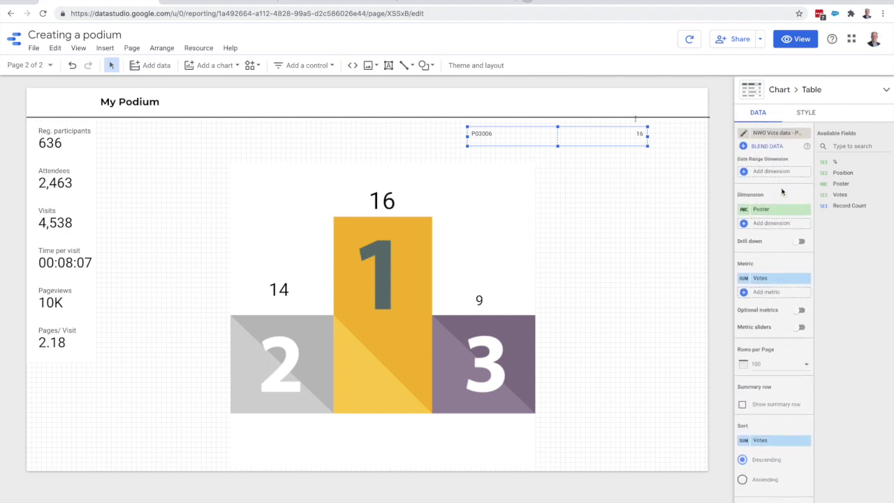
{"action": "left_click", "coordinate": [801, 114]}
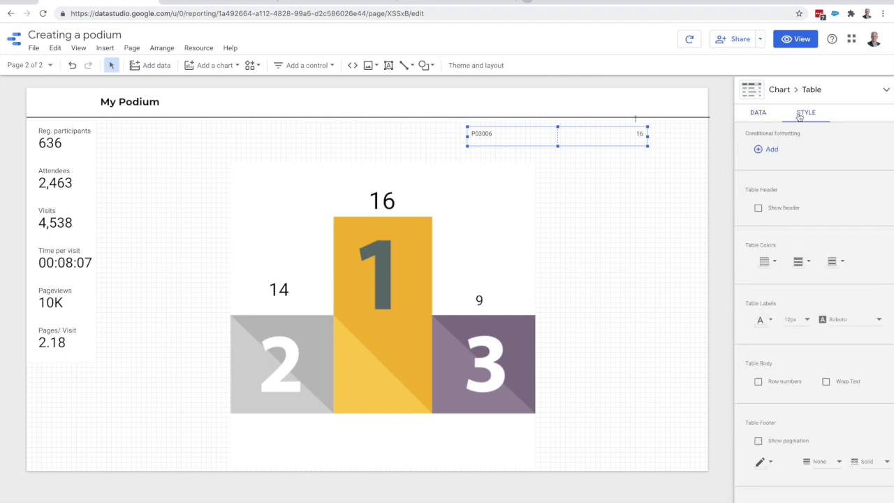
{"action": "left_click", "coordinate": [793, 320]}
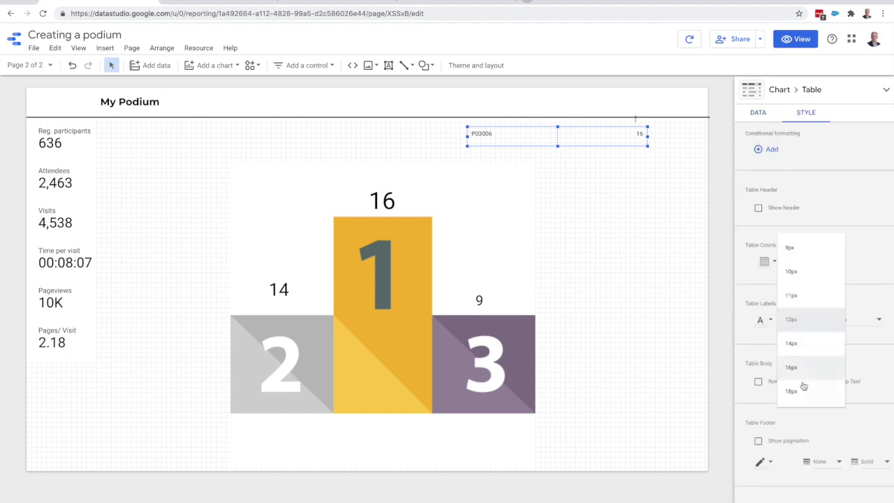
{"action": "scroll", "coordinate": [803, 386], "scroll_direction": "down", "scroll_amount": 3}
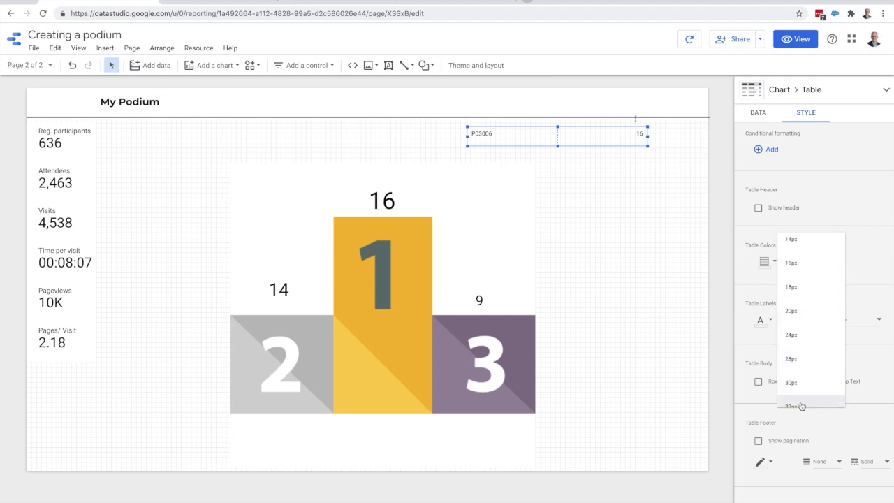
{"action": "left_click", "coordinate": [801, 407]}
{"action": "scroll", "coordinate": [789, 335], "scroll_direction": "down", "scroll_amount": 1}
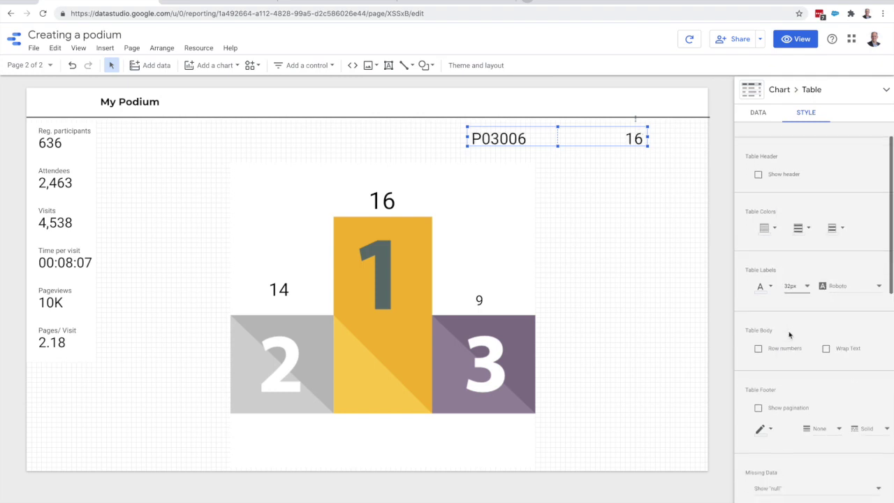
{"action": "scroll", "coordinate": [789, 335], "scroll_direction": "down", "scroll_amount": 1}
{"action": "left_click", "coordinate": [794, 253]}
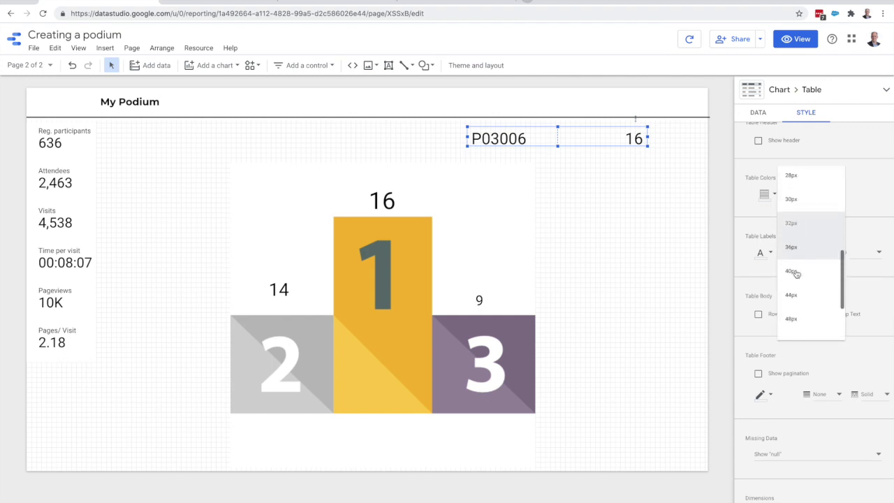
{"action": "scroll", "coordinate": [796, 282], "scroll_direction": "down", "scroll_amount": 1}
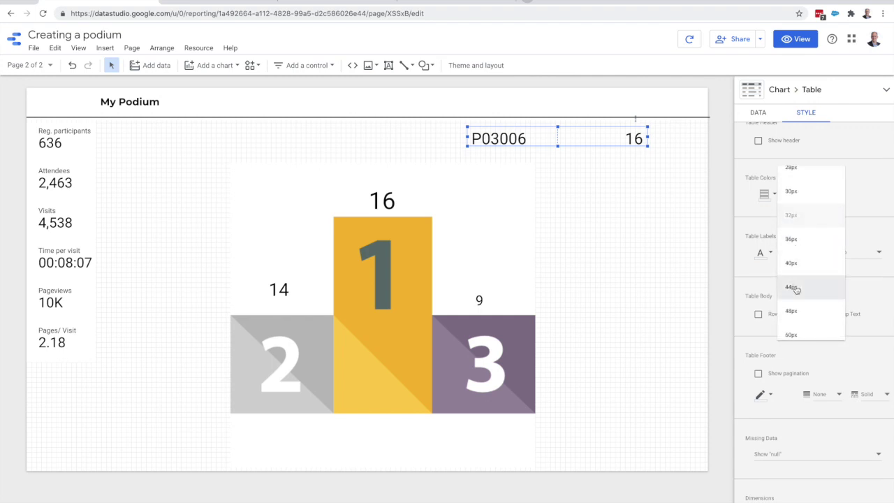
{"action": "left_click", "coordinate": [795, 286]}
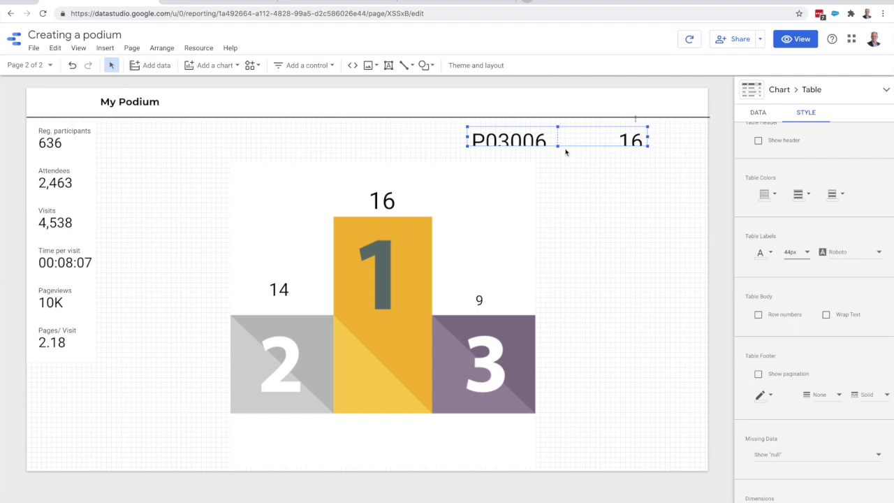
Resize the table taller for the 44px text and adjust the name column so P03006 and 16 both show.
{"action": "left_click_drag", "start_coordinate": [558, 146], "coordinate": [450, 181]}
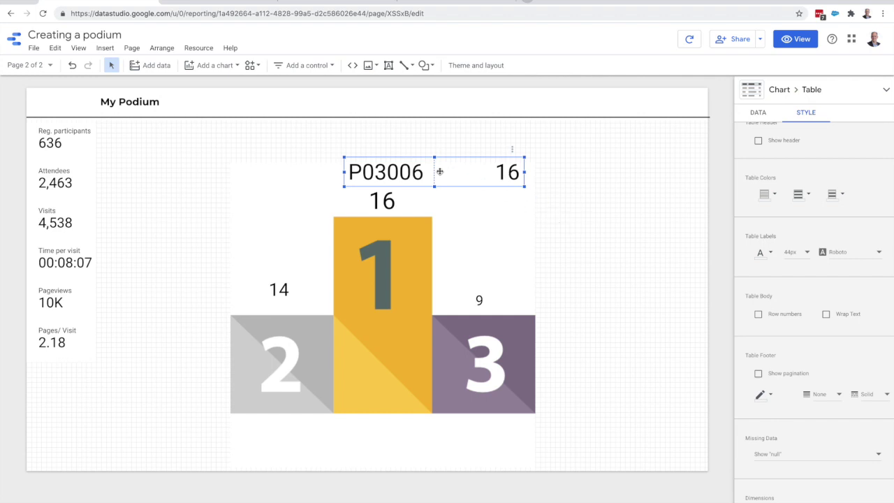
{"action": "left_click_drag", "start_coordinate": [435, 171], "coordinate": [531, 168]}
{"action": "left_click_drag", "start_coordinate": [513, 170], "coordinate": [454, 171]}
{"action": "scroll", "coordinate": [777, 282], "scroll_direction": "down", "scroll_amount": 1}
{"action": "scroll", "coordinate": [777, 282], "scroll_direction": "down", "scroll_amount": 5}
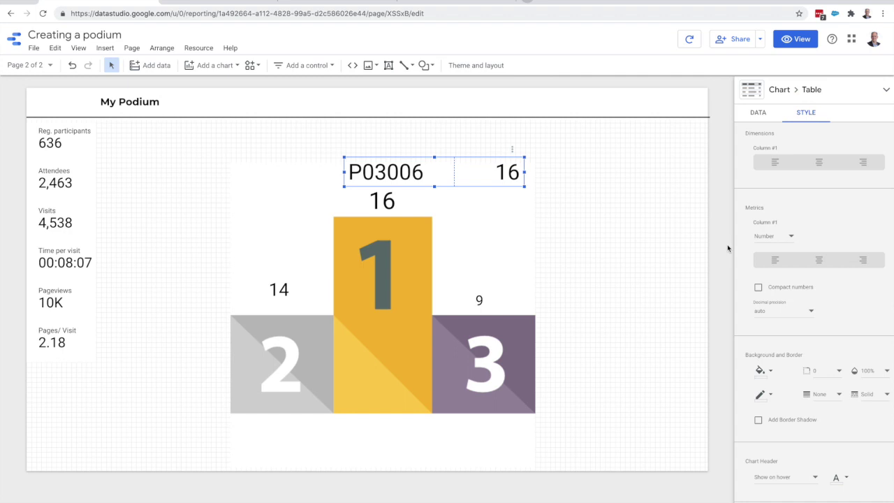
Display the votes column as a transparent bar so only P03006 is visible.
{"action": "left_click", "coordinate": [777, 239]}
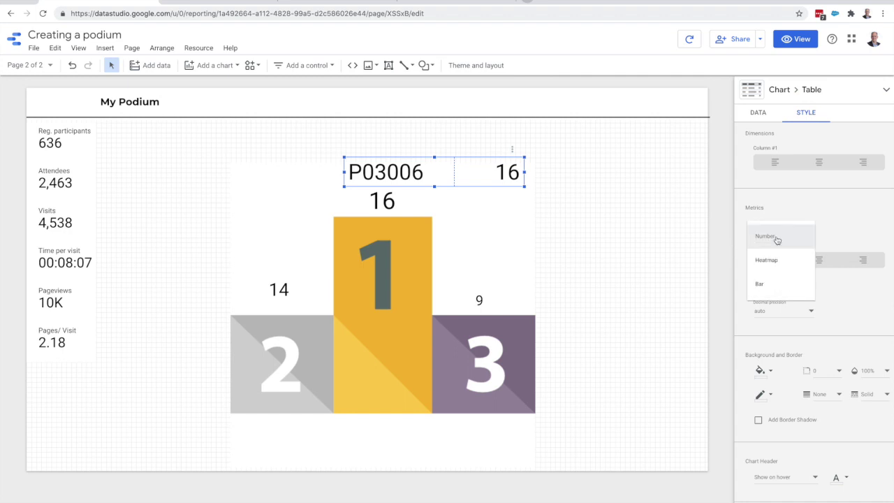
{"action": "left_click", "coordinate": [764, 284]}
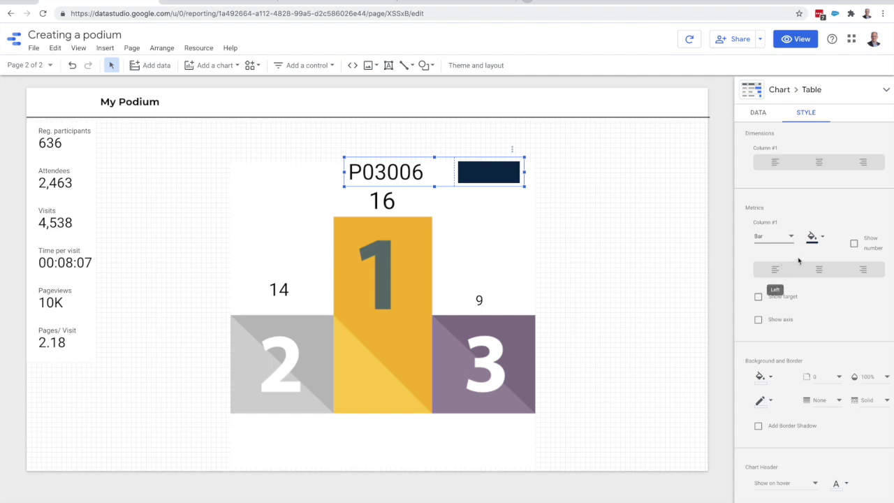
{"action": "left_click", "coordinate": [822, 238]}
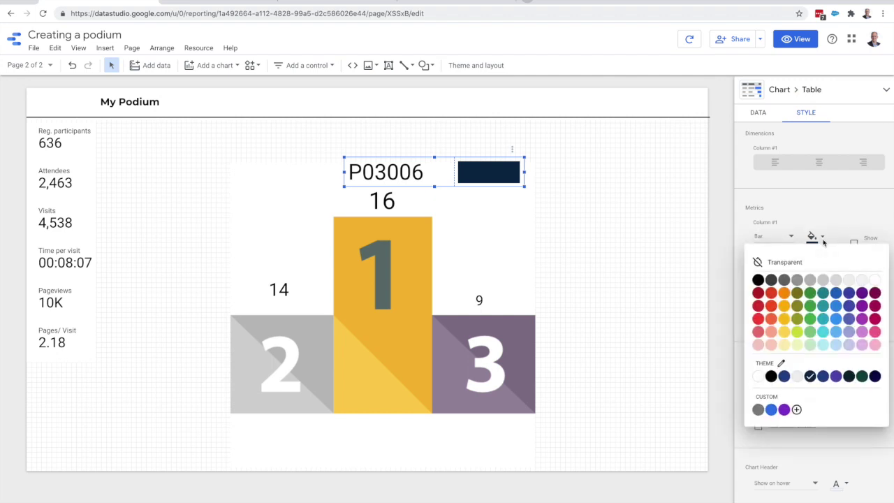
{"action": "left_click", "coordinate": [797, 262]}
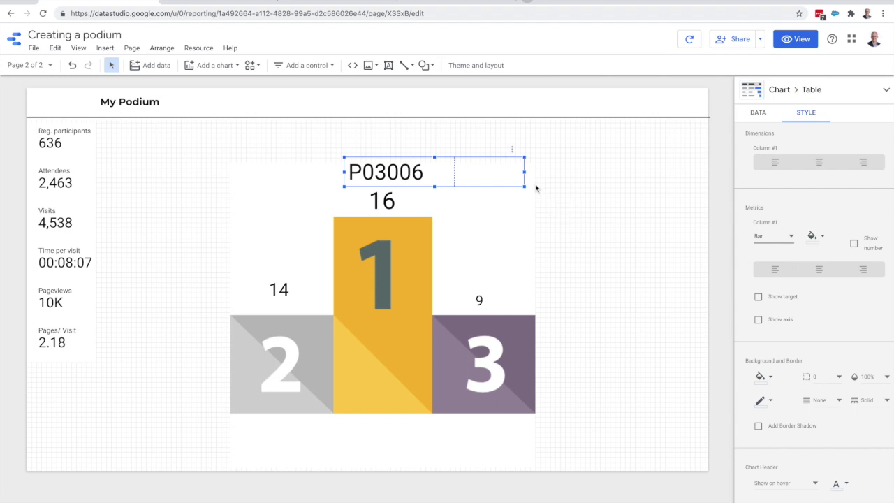
Fit the table snugly around P03006 and duplicate it, undoing an accidental podium image move.
{"action": "left_click_drag", "start_coordinate": [522, 174], "coordinate": [448, 174]}
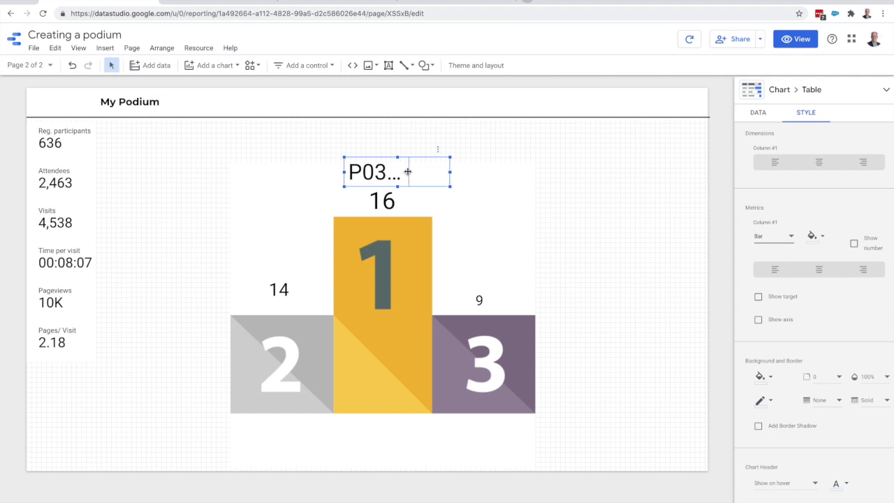
{"action": "left_click_drag", "start_coordinate": [434, 172], "coordinate": [446, 172]}
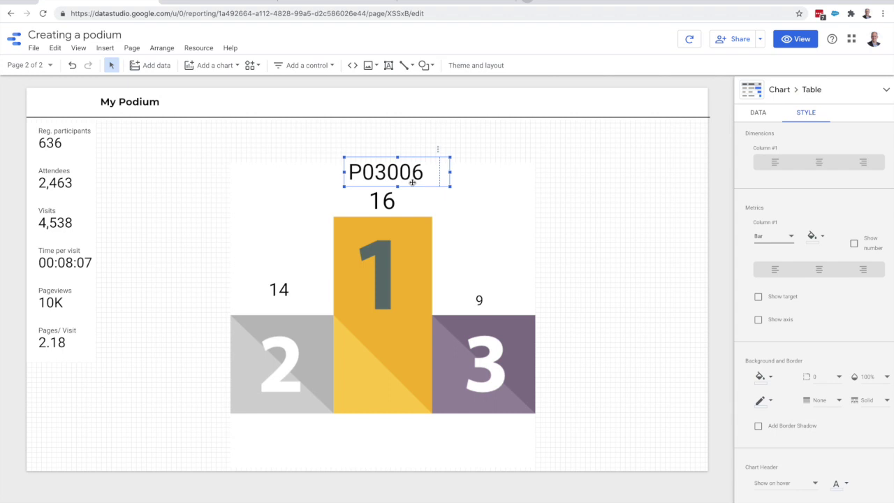
{"action": "key", "text": "ctrl+d"}
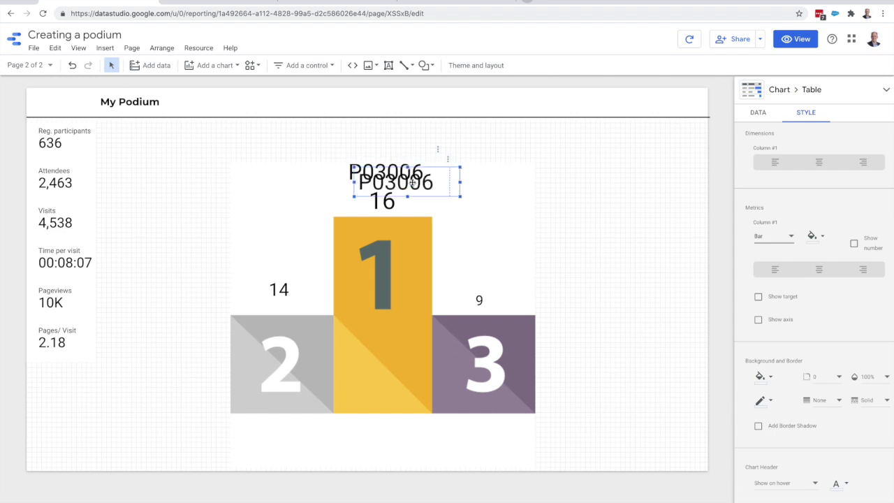
{"action": "left_click_drag", "start_coordinate": [419, 198], "coordinate": [359, 236]}
{"action": "key", "text": "ctrl+z"}
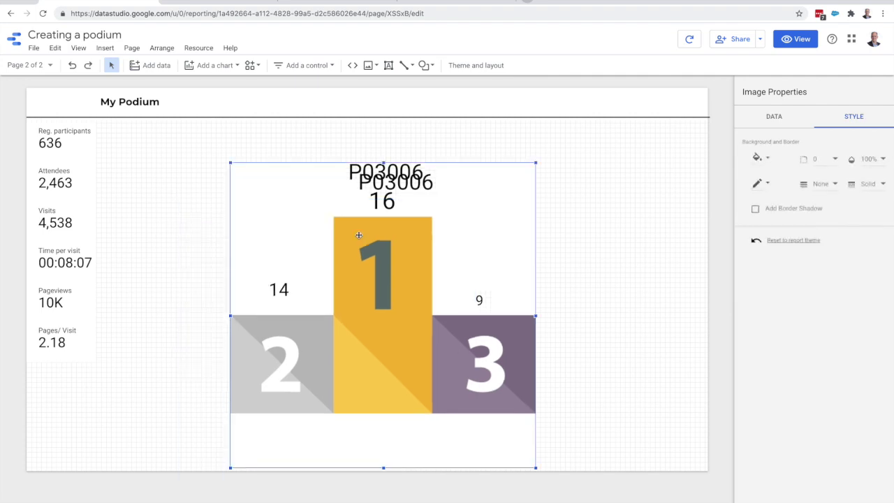
Move the duplicated P03006 table above the 14 on the second-place step.
{"action": "left_click", "coordinate": [404, 185]}
{"action": "key", "text": "Left"}
{"action": "key", "text": "Left"}
{"action": "key", "text": "Left"}
{"action": "key", "text": "Left"}
{"action": "key", "text": "Left"}
{"action": "key", "text": "Left"}
{"action": "key", "text": "Left"}
{"action": "key", "text": "Left"}
{"action": "key", "text": "Left"}
{"action": "key", "text": "Left"}
{"action": "key", "text": "Left"}
{"action": "key", "text": "Left"}
{"action": "key", "text": "Left"}
{"action": "key", "text": "Left"}
{"action": "key", "text": "Left"}
{"action": "key", "text": "Left"}
{"action": "key", "text": "Left"}
{"action": "key", "text": "Left"}
{"action": "key", "text": "Left"}
{"action": "key", "text": "Left"}
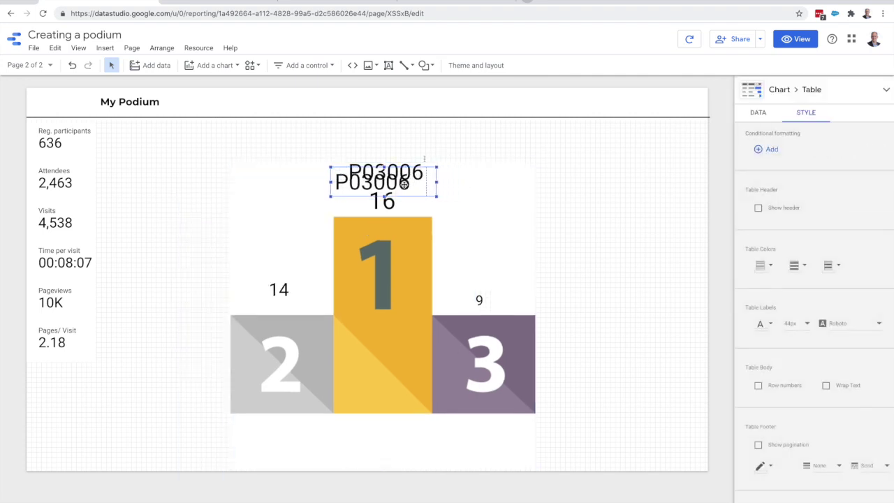
{"action": "key", "text": "Up"}
{"action": "key", "text": "Up"}
{"action": "key", "text": "Up"}
{"action": "key", "text": "Up"}
{"action": "key", "text": "Up"}
{"action": "key", "text": "Up"}
{"action": "key", "text": "Up"}
{"action": "key", "text": "Up"}
{"action": "key", "text": "Up"}
{"action": "key", "text": "Up"}
{"action": "key", "text": "Up"}
{"action": "key", "text": "Up"}
{"action": "key", "text": "Up"}
{"action": "key", "text": "Up"}
{"action": "key", "text": "Up"}
{"action": "key", "text": "Up"}
{"action": "key", "text": "Up"}
{"action": "key", "text": "Up"}
{"action": "key", "text": "Up"}
{"action": "key", "text": "Up"}
{"action": "key", "text": "Up"}
{"action": "key", "text": "Up"}
{"action": "key", "text": "Up"}
{"action": "key", "text": "Up"}
{"action": "key", "text": "Up"}
{"action": "key", "text": "Up"}
{"action": "key", "text": "Up"}
{"action": "key", "text": "Up"}
{"action": "key", "text": "Up"}
{"action": "key", "text": "Up"}
{"action": "key", "text": "Up"}
{"action": "key", "text": "Up"}
{"action": "key", "text": "Up"}
{"action": "key", "text": "Left"}
{"action": "key", "text": "Left"}
{"action": "key", "text": "Left"}
{"action": "key", "text": "Left"}
{"action": "key", "text": "Left"}
{"action": "key", "text": "Left"}
{"action": "key", "text": "Left"}
{"action": "key", "text": "Left"}
{"action": "key", "text": "Left"}
{"action": "key", "text": "Left"}
{"action": "key", "text": "Left"}
{"action": "key", "text": "Left"}
{"action": "key", "text": "Left"}
{"action": "key", "text": "Left"}
{"action": "key", "text": "Left"}
{"action": "key", "text": "Left"}
{"action": "key", "text": "Left"}
{"action": "key", "text": "Left"}
{"action": "key", "text": "Left"}
{"action": "key", "text": "Left"}
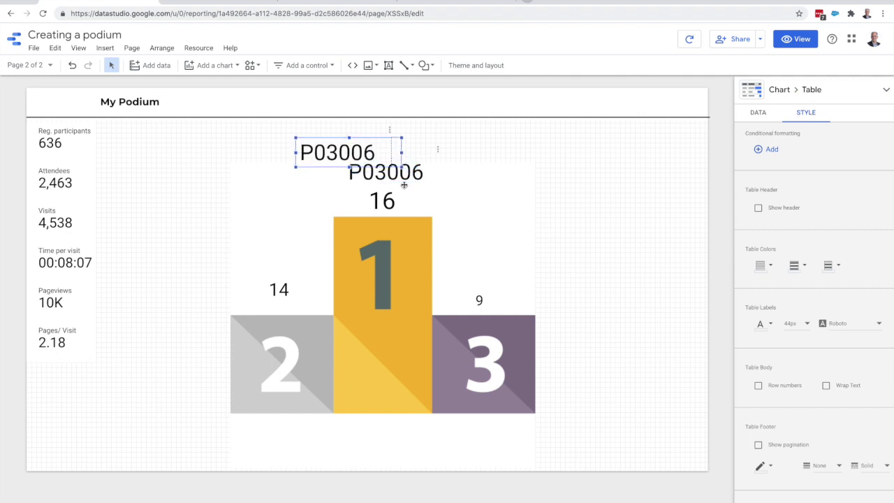
{"action": "left_click_drag", "start_coordinate": [332, 153], "coordinate": [276, 267]}
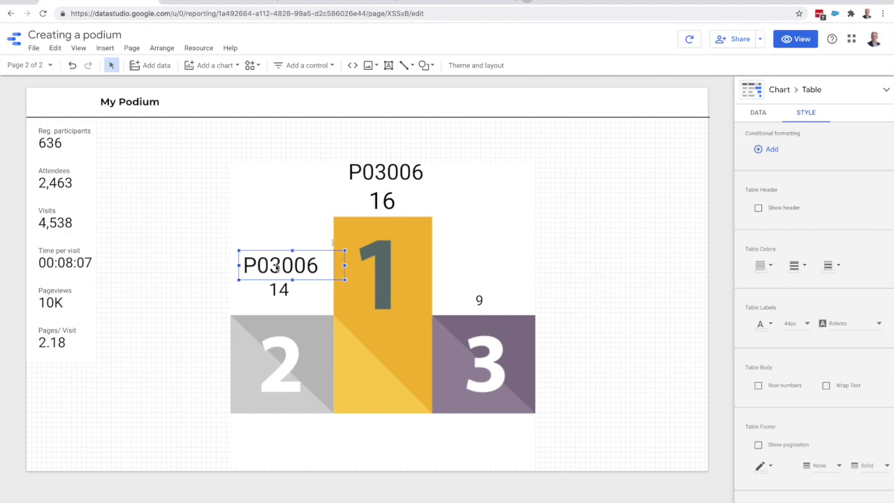
{"action": "left_click", "coordinate": [764, 114]}
Filter the copied table to Position - 2 so it shows P02077, checking the 14 scorecard's text size.
{"action": "scroll", "coordinate": [771, 433], "scroll_direction": "down", "scroll_amount": 4}
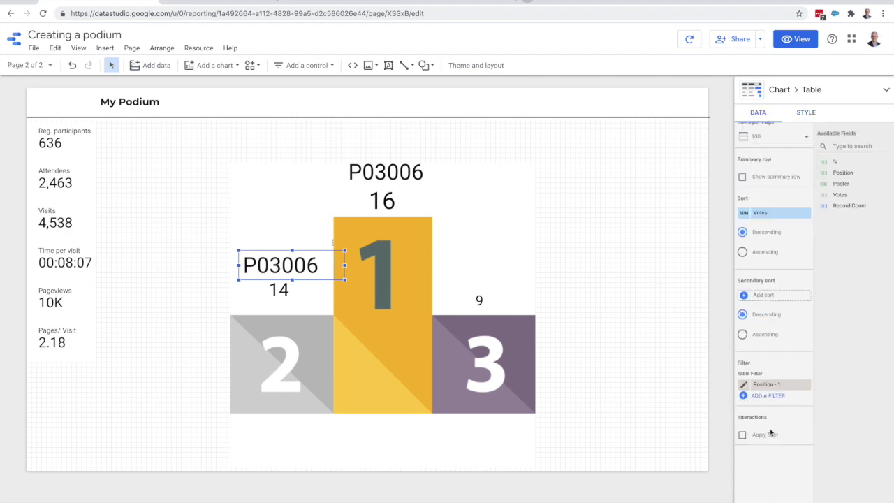
{"action": "left_click", "coordinate": [761, 378]}
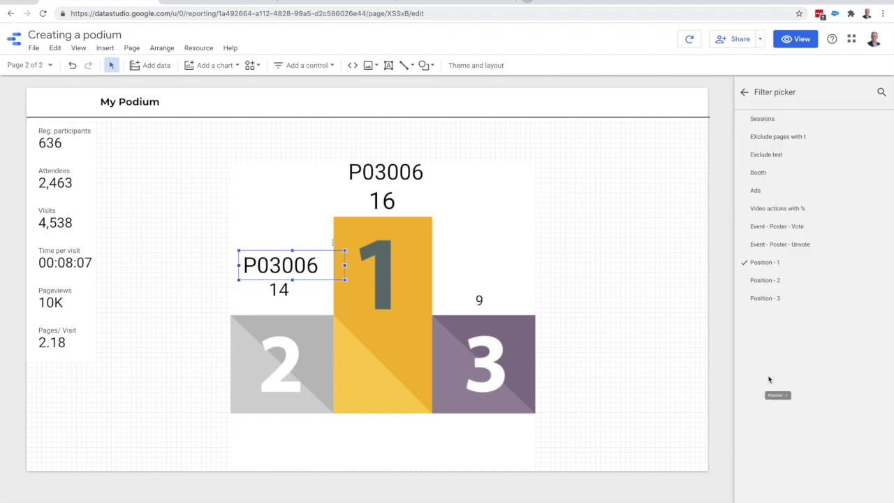
{"action": "left_click", "coordinate": [763, 278]}
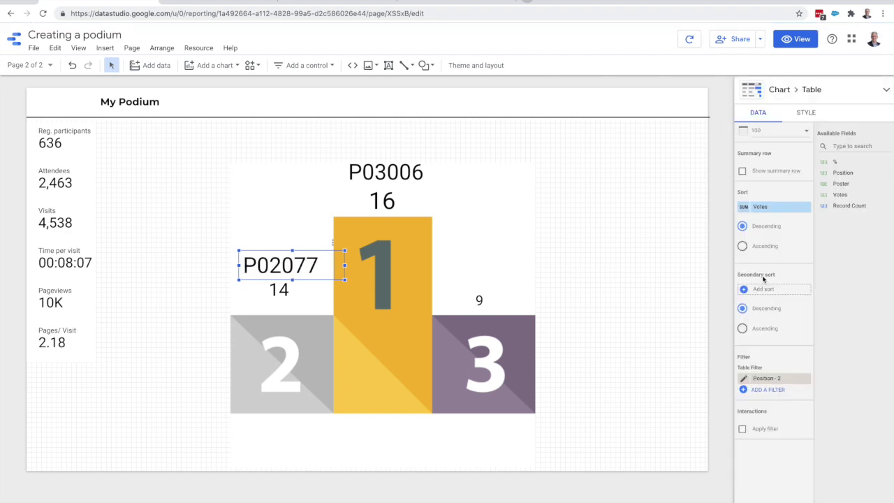
{"action": "left_click", "coordinate": [285, 288]}
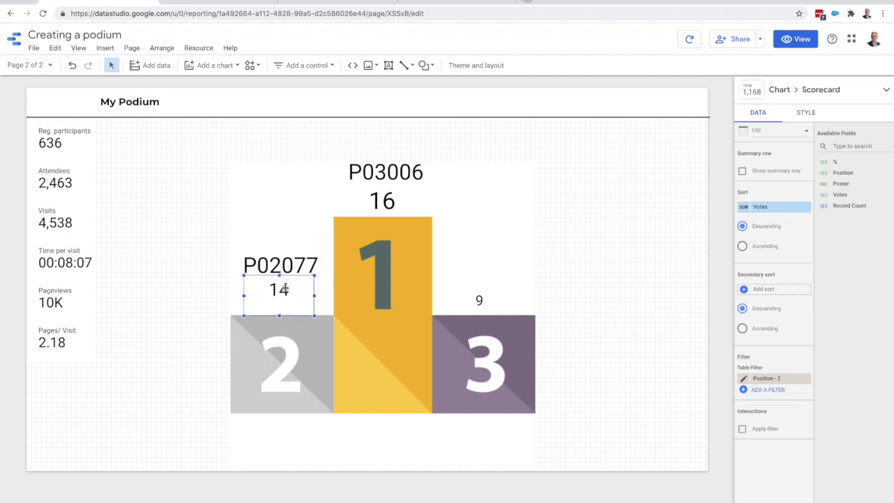
{"action": "left_click", "coordinate": [806, 113]}
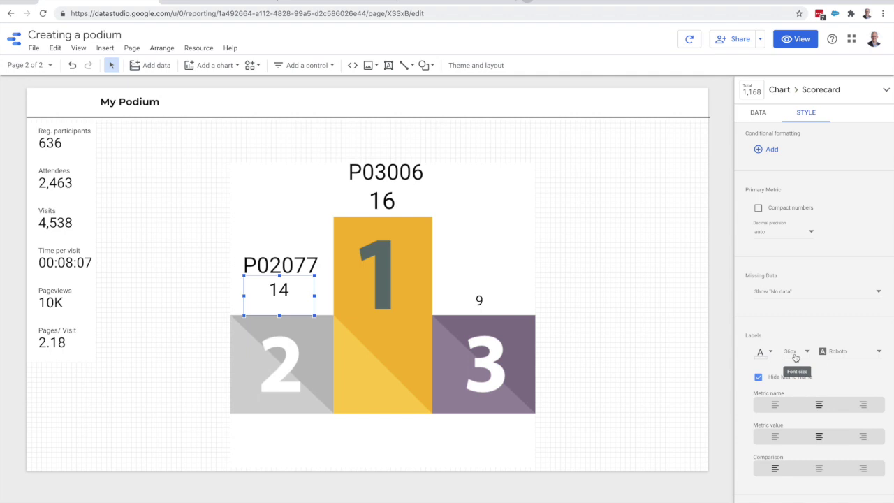
{"action": "left_click", "coordinate": [288, 268]}
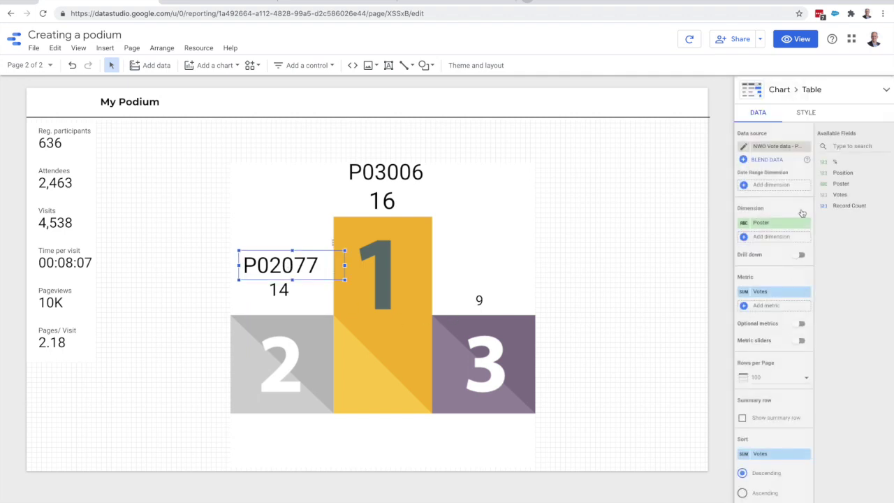
Set the P02077 table's labels to 36px and nudge it right to centre it above 14.
{"action": "left_click", "coordinate": [806, 114]}
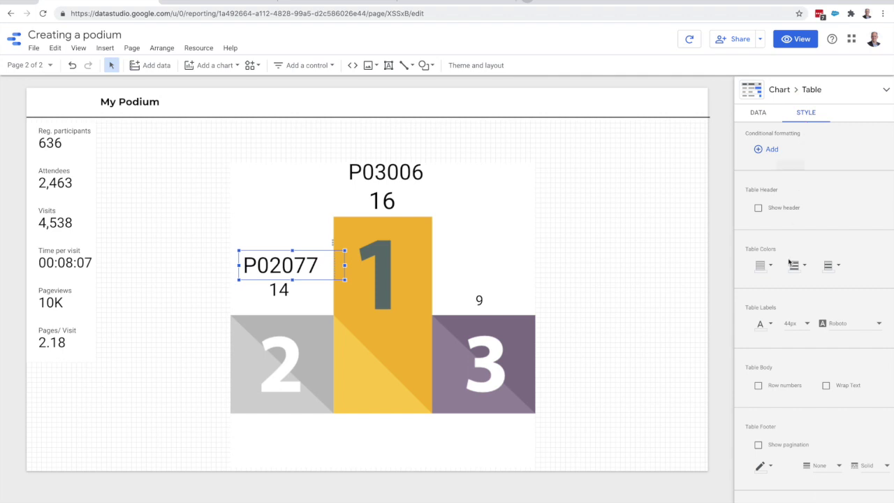
{"action": "left_click", "coordinate": [800, 328]}
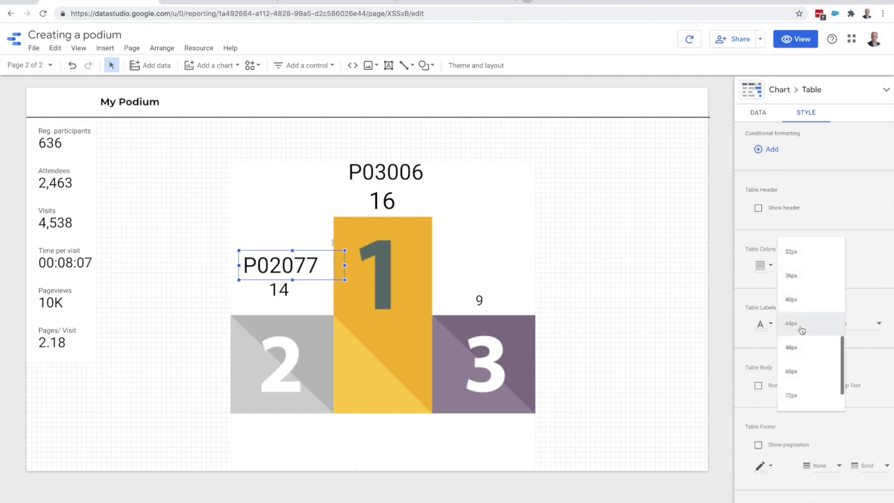
{"action": "left_click", "coordinate": [792, 276]}
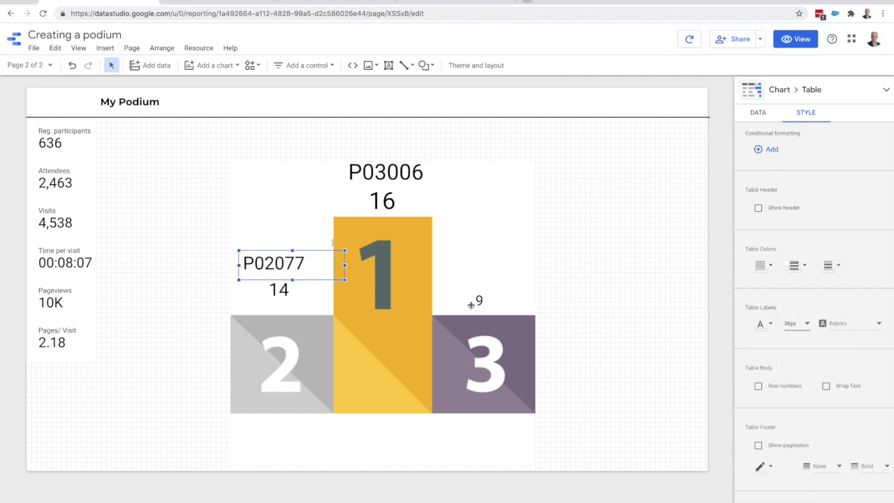
{"action": "key", "text": "Right"}
{"action": "key", "text": "Right"}
{"action": "key", "text": "Right"}
{"action": "key", "text": "Right"}
{"action": "key", "text": "Right"}
{"action": "key", "text": "Right"}
{"action": "key", "text": "Right"}
{"action": "key", "text": "Right"}
{"action": "key", "text": "Right"}
{"action": "key", "text": "Right"}
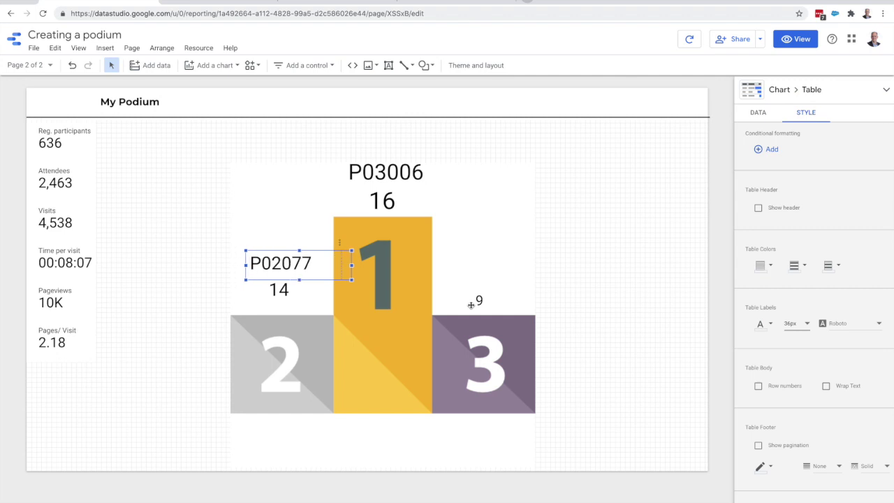
{"action": "left_click", "coordinate": [481, 305]}
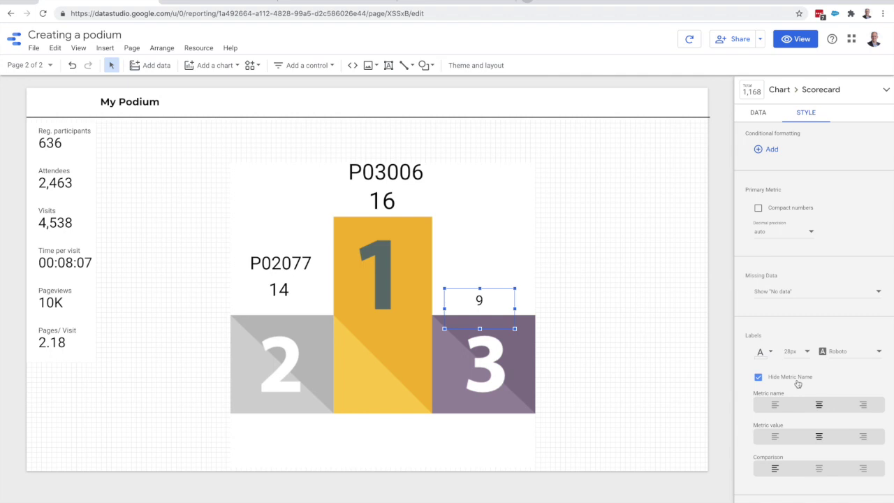
{"action": "left_click", "coordinate": [279, 264]}
Duplicate the P02077 name table, centre the copy above the 9 on step 3, and set its text to 28px.
{"action": "left_click_drag", "start_coordinate": [279, 264], "coordinate": [291, 274]}
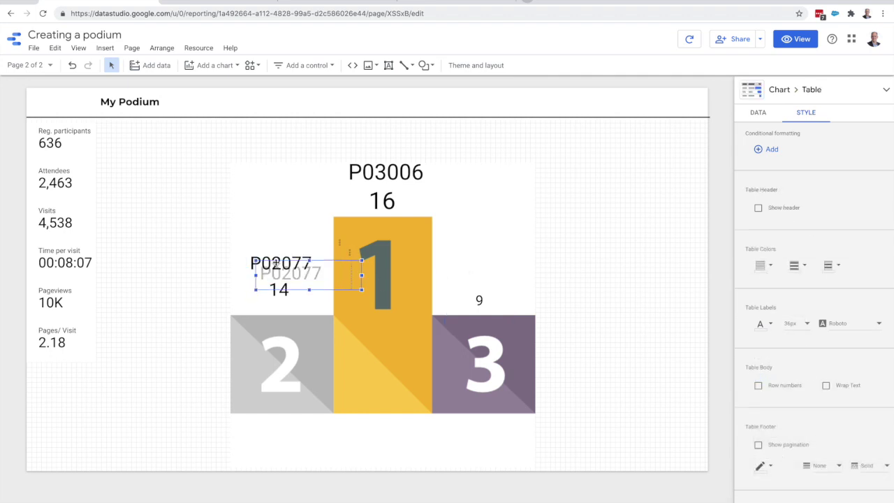
{"action": "key", "text": "Right"}
{"action": "key", "text": "Right"}
{"action": "key", "text": "Right"}
{"action": "key", "text": "Right"}
{"action": "key", "text": "Right"}
{"action": "key", "text": "Right"}
{"action": "key", "text": "Right"}
{"action": "key", "text": "Right"}
{"action": "key", "text": "Right"}
{"action": "key", "text": "Right"}
{"action": "key", "text": "Right"}
{"action": "key", "text": "Right"}
{"action": "key", "text": "Right"}
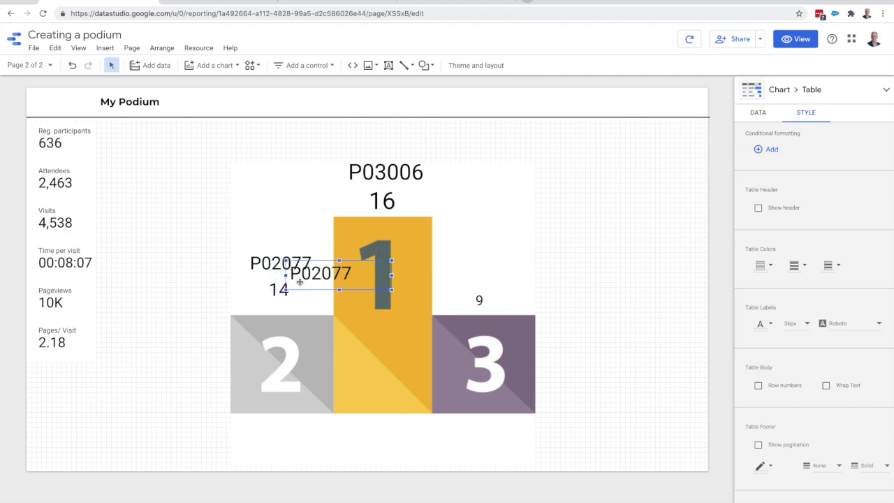
{"action": "key", "text": "Right"}
{"action": "key", "text": "Right"}
{"action": "key", "text": "Right"}
{"action": "key", "text": "Right"}
{"action": "key", "text": "Right"}
{"action": "key", "text": "Right"}
{"action": "key", "text": "Right"}
{"action": "key", "text": "Right"}
{"action": "key", "text": "Right"}
{"action": "key", "text": "Right"}
{"action": "key", "text": "Right"}
{"action": "key", "text": "Right"}
{"action": "key", "text": "Right"}
{"action": "key", "text": "Right"}
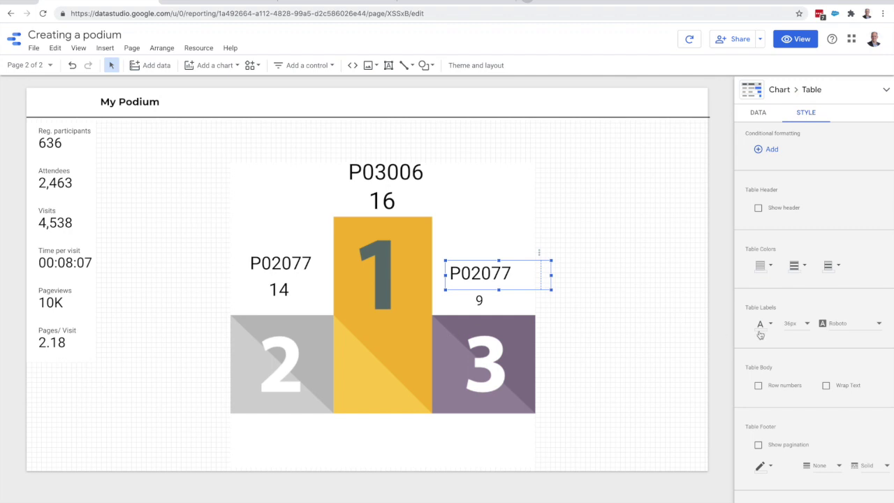
{"action": "left_click", "coordinate": [801, 326]}
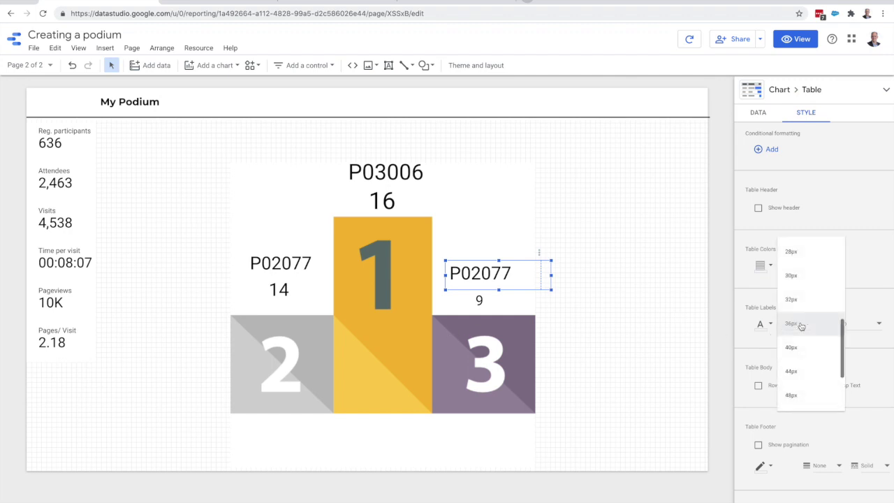
{"action": "left_click", "coordinate": [799, 257]}
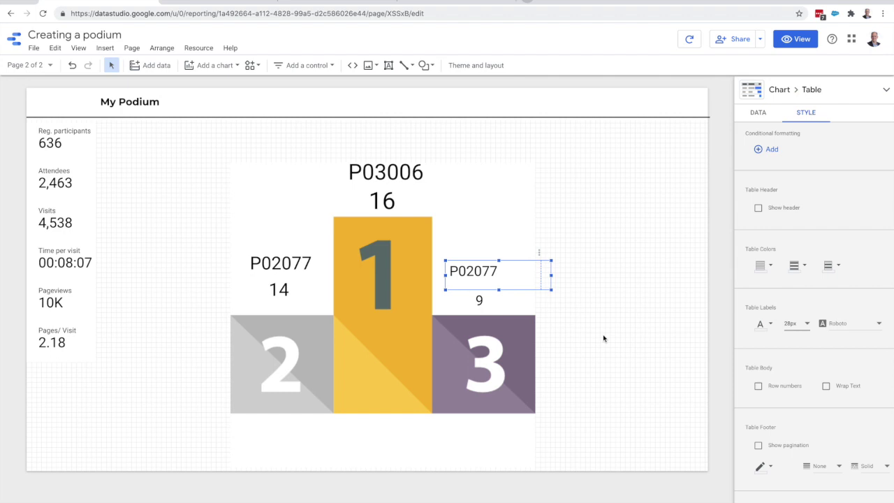
{"action": "key", "text": "Right"}
{"action": "key", "text": "Right"}
{"action": "key", "text": "Right"}
{"action": "key", "text": "Right"}
{"action": "key", "text": "Right"}
{"action": "key", "text": "Right"}
{"action": "key", "text": "Right"}
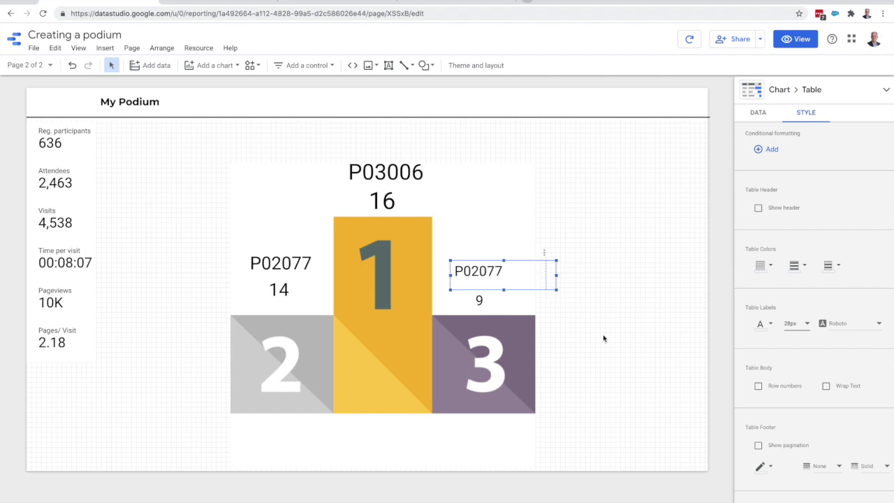
{"action": "left_click", "coordinate": [604, 339]}
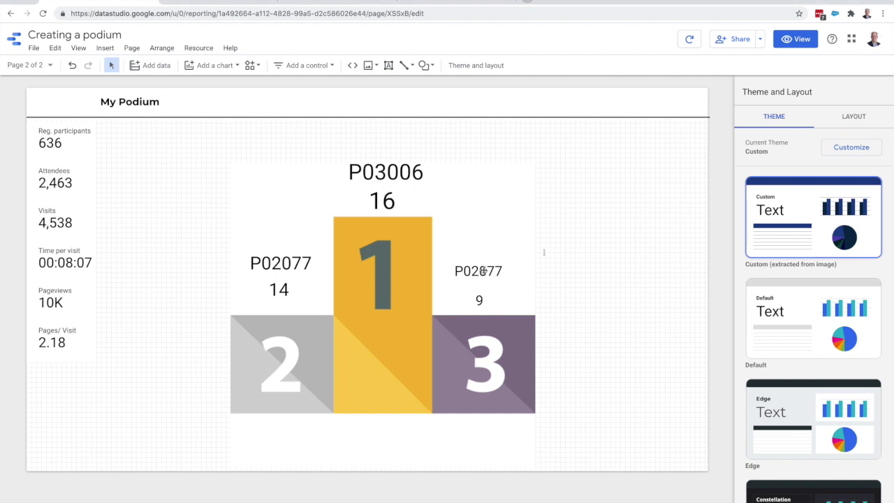
{"action": "left_click", "coordinate": [480, 271]}
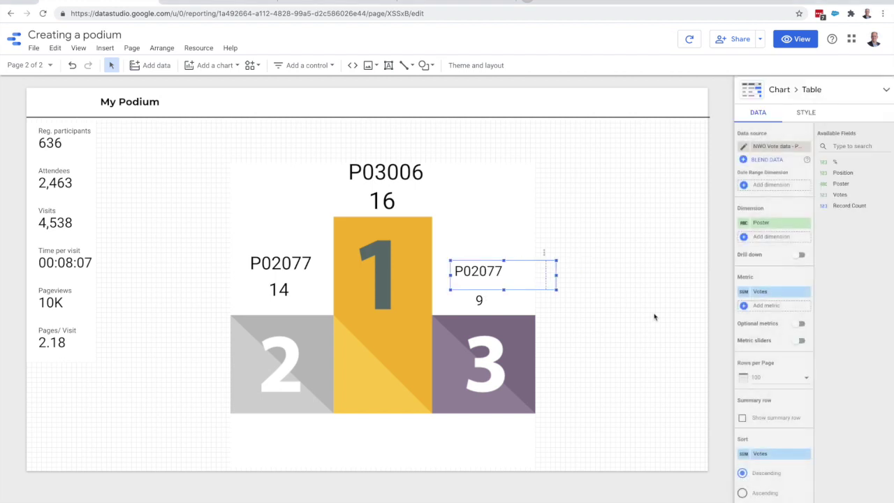
Filter the third-place name table to Position - 3 so it shows P02004.
{"action": "scroll", "coordinate": [766, 318], "scroll_direction": "down", "scroll_amount": 4}
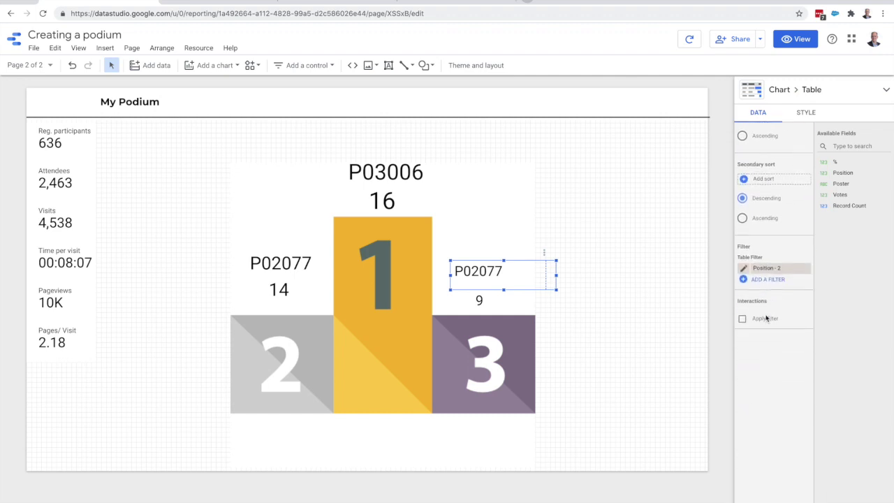
{"action": "left_click", "coordinate": [766, 271]}
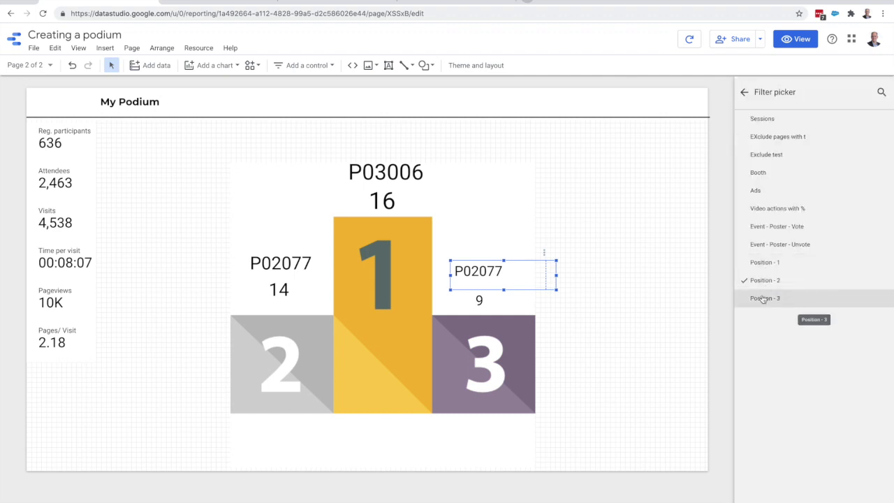
{"action": "left_click", "coordinate": [766, 299]}
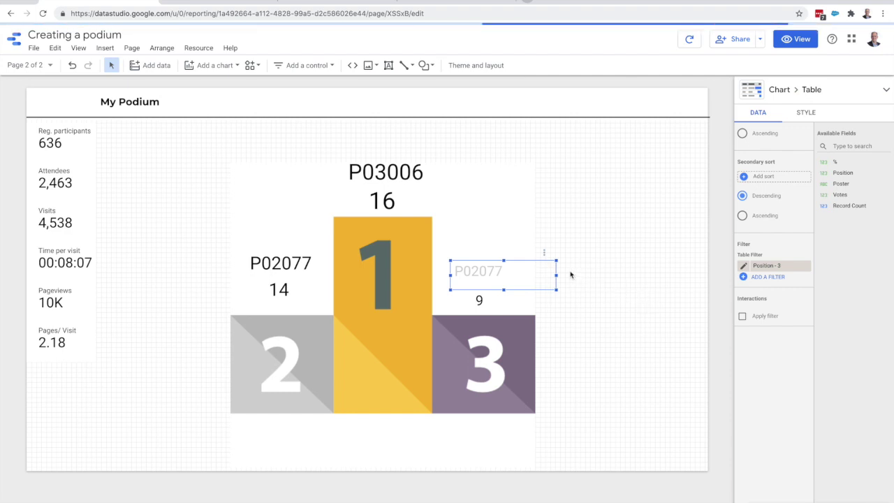
{"action": "left_click", "coordinate": [554, 315]}
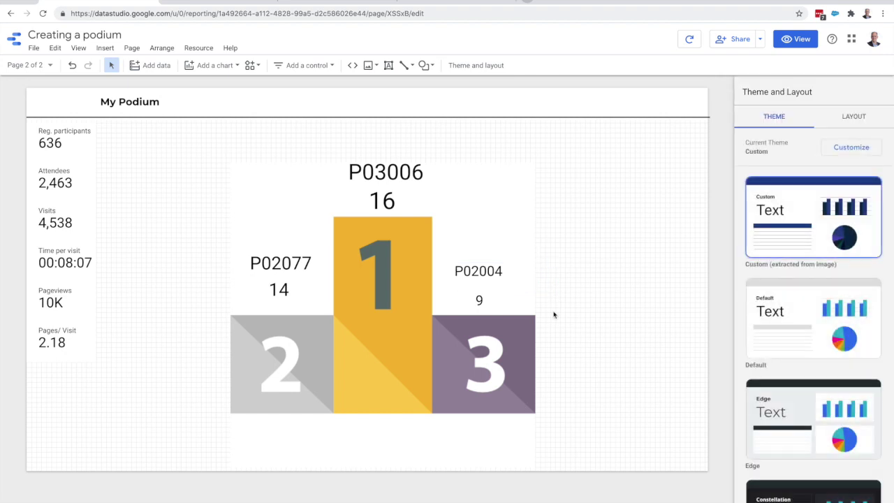